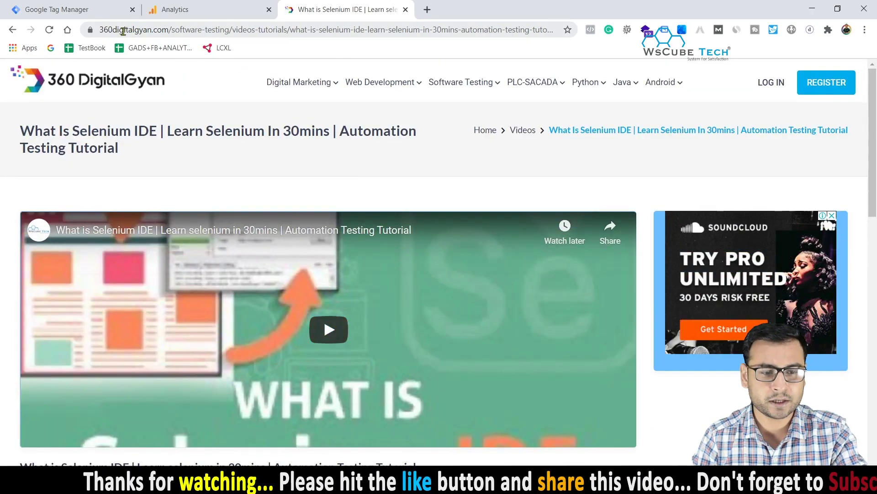
- Look over the Selenium IDE tutorial page with its embedded YouTube video and description on the 360 DigitalGyan site
{"action": "scroll", "coordinate": [265, 194], "scroll_direction": "down", "scroll_amount": 4}
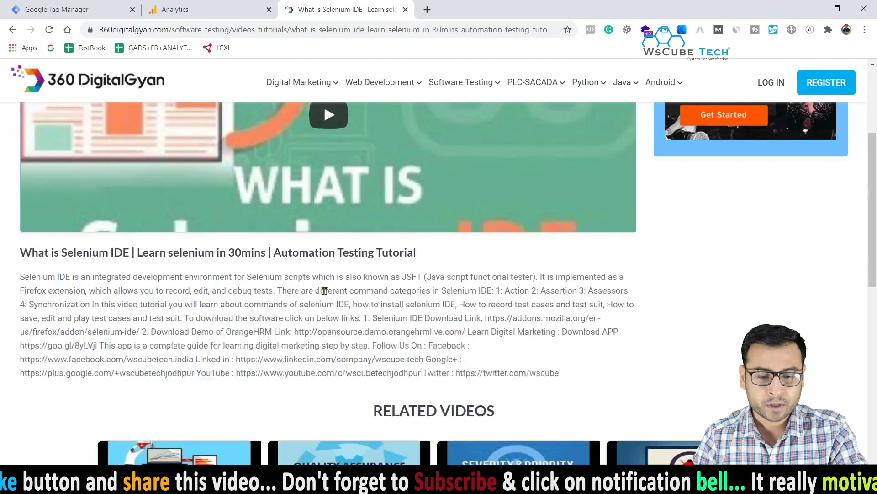
{"action": "scroll", "coordinate": [310, 159], "scroll_direction": "up", "scroll_amount": 3}
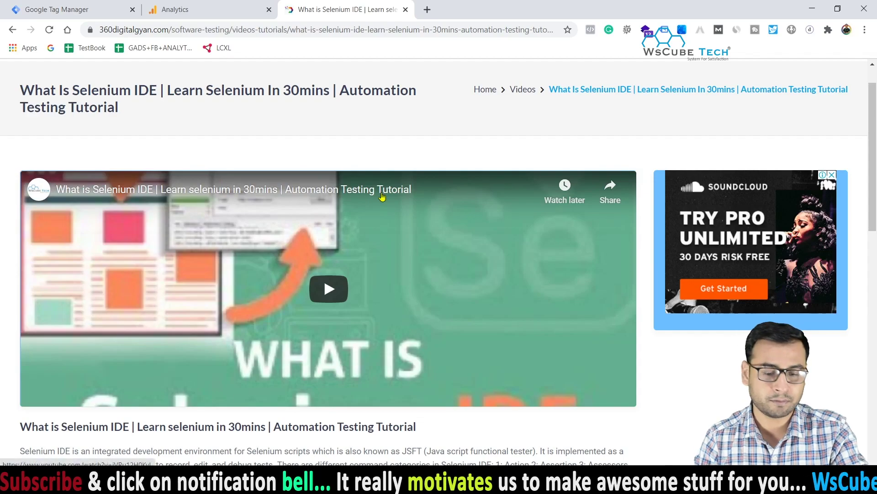
{"action": "scroll", "coordinate": [275, 192], "scroll_direction": "down", "scroll_amount": 2}
{"action": "scroll", "coordinate": [330, 201], "scroll_direction": "down", "scroll_amount": 3}
{"action": "scroll", "coordinate": [405, 239], "scroll_direction": "up", "scroll_amount": 4}
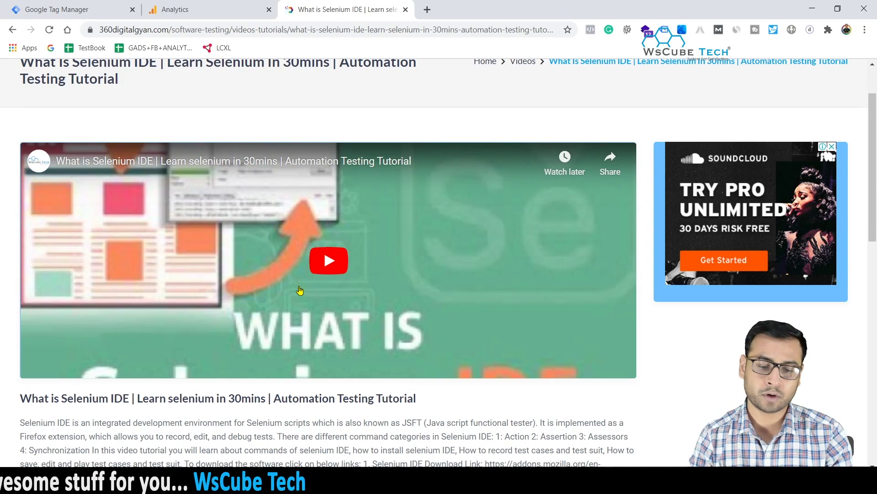
- Switch to Google Tag Manager and check in the built-in variables configuration whether all Videos variables are enabled
{"action": "left_click", "coordinate": [67, 7]}
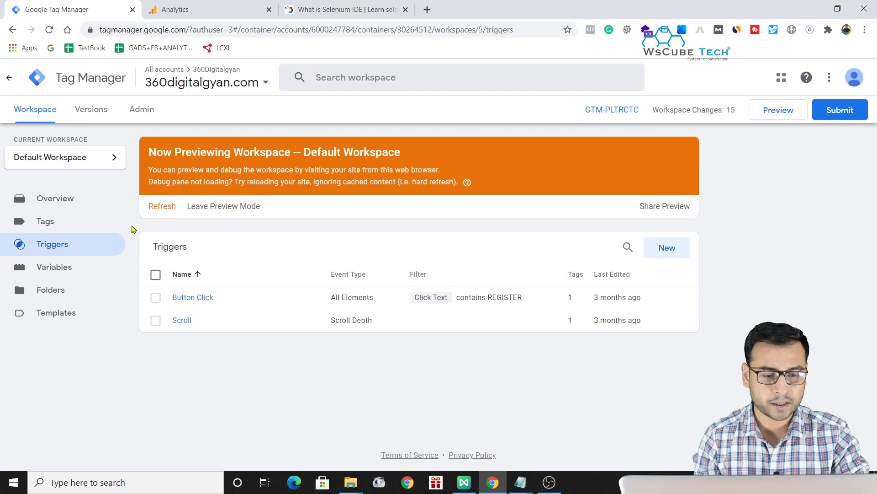
{"action": "left_click", "coordinate": [64, 267]}
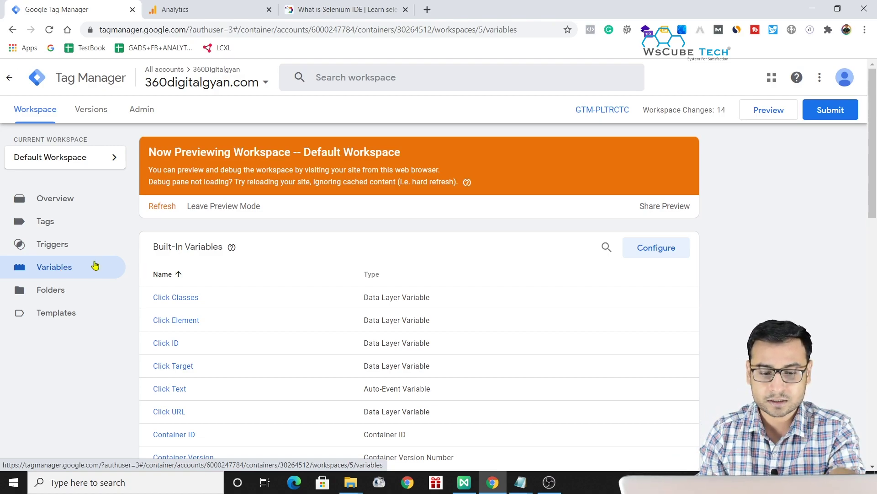
{"action": "left_click", "coordinate": [658, 248]}
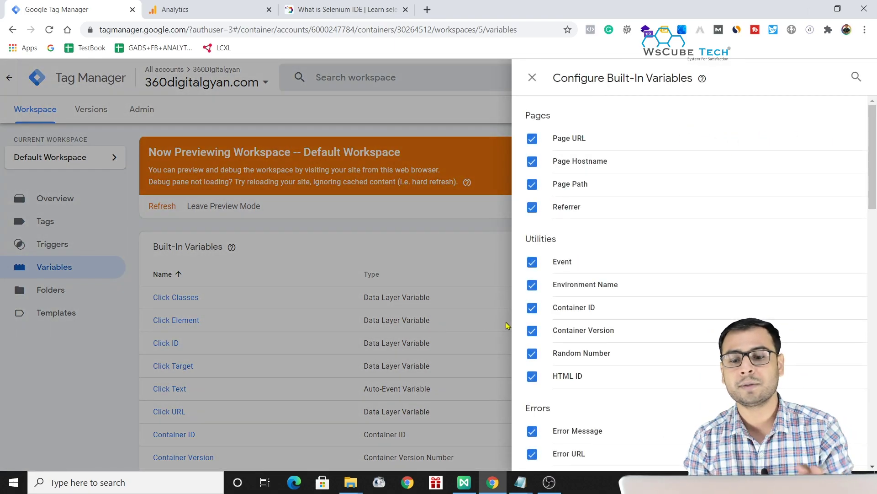
{"action": "scroll", "coordinate": [731, 288], "scroll_direction": "down", "scroll_amount": 19}
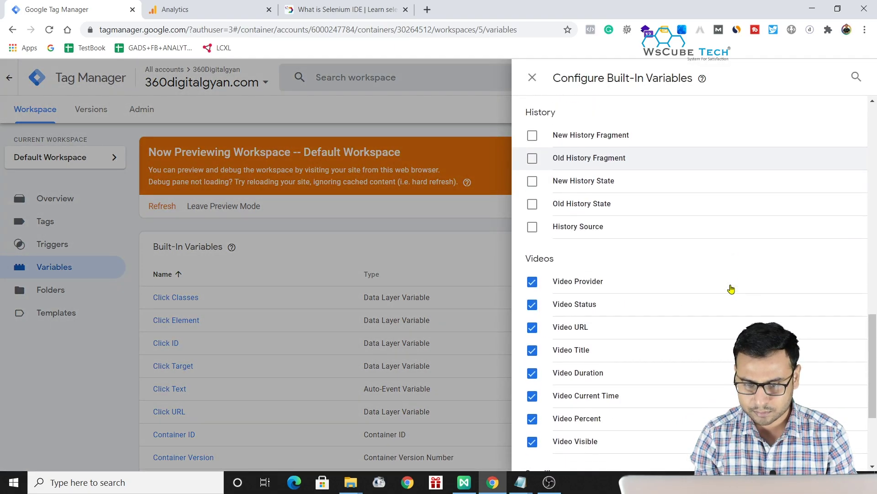
{"action": "scroll", "coordinate": [660, 258], "scroll_direction": "up", "scroll_amount": 1}
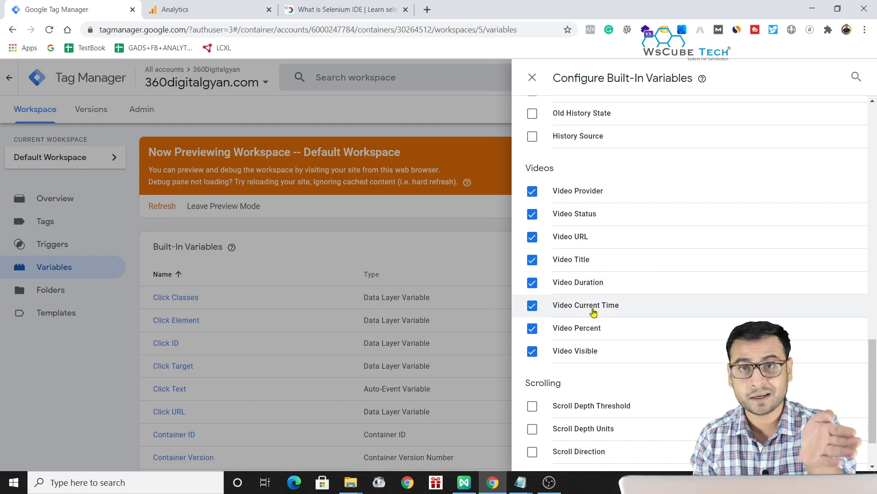
{"action": "scroll", "coordinate": [642, 319], "scroll_direction": "down", "scroll_amount": 1}
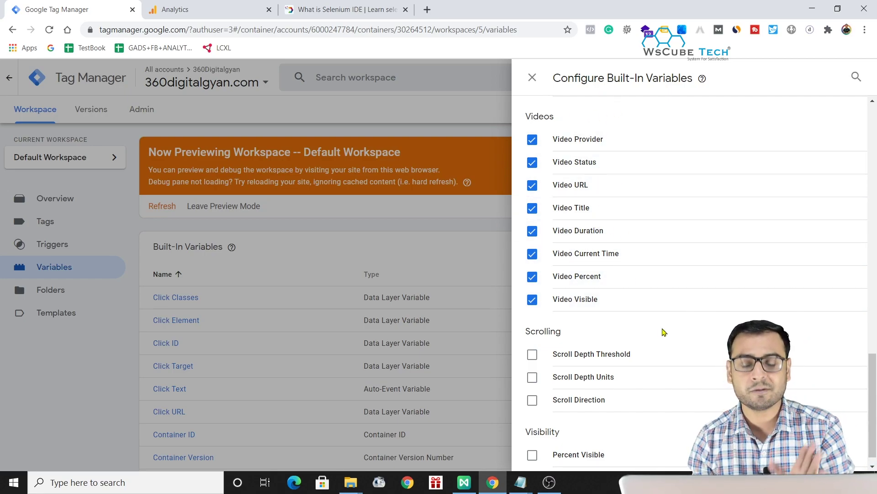
{"action": "left_click", "coordinate": [455, 229]}
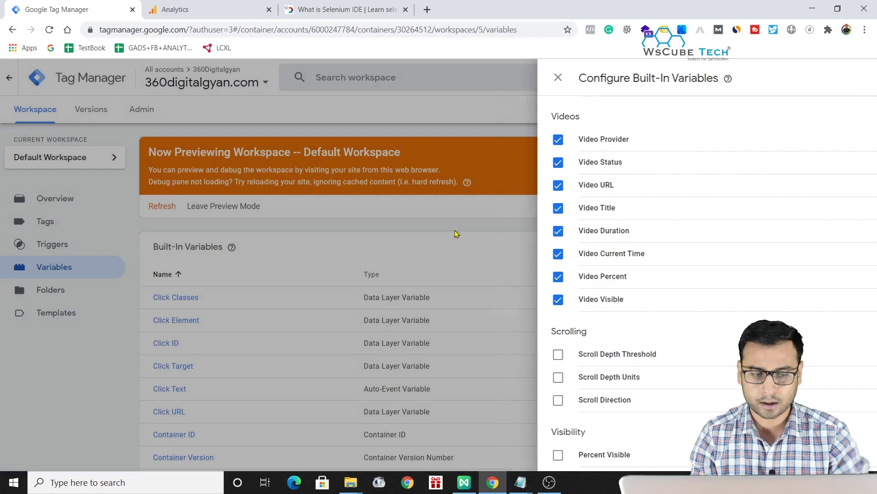
- Create a new trigger named "Video Trigger" with the trigger type YouTube Video
{"action": "left_click", "coordinate": [105, 240]}
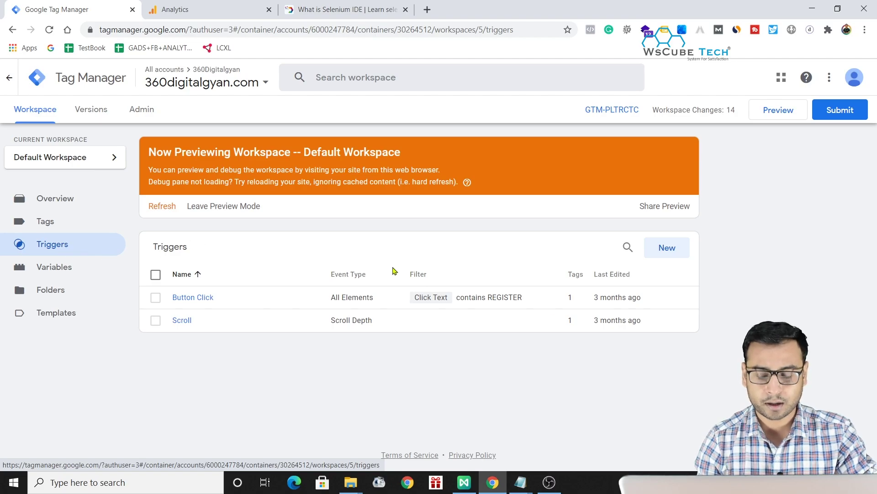
{"action": "left_click", "coordinate": [667, 253]}
{"action": "left_click", "coordinate": [254, 83]}
{"action": "type", "text": "Video Trigger"}
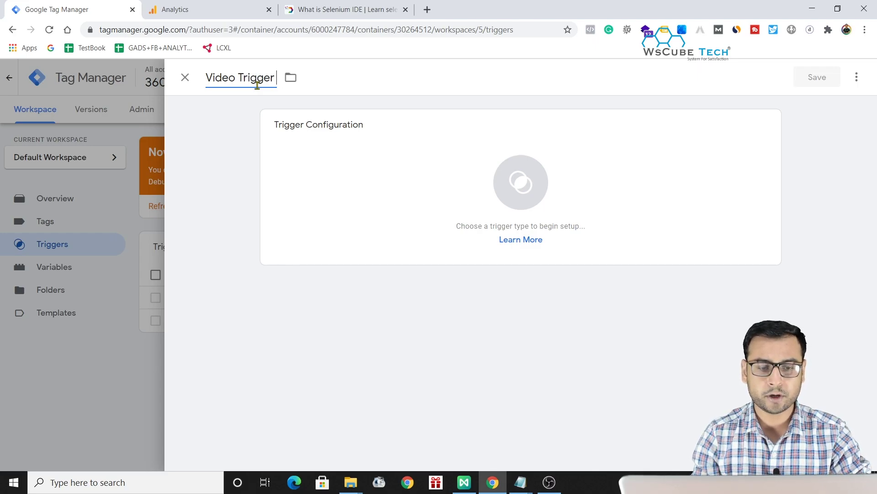
{"action": "left_click", "coordinate": [347, 162]}
{"action": "scroll", "coordinate": [660, 242], "scroll_direction": "down", "scroll_amount": 3}
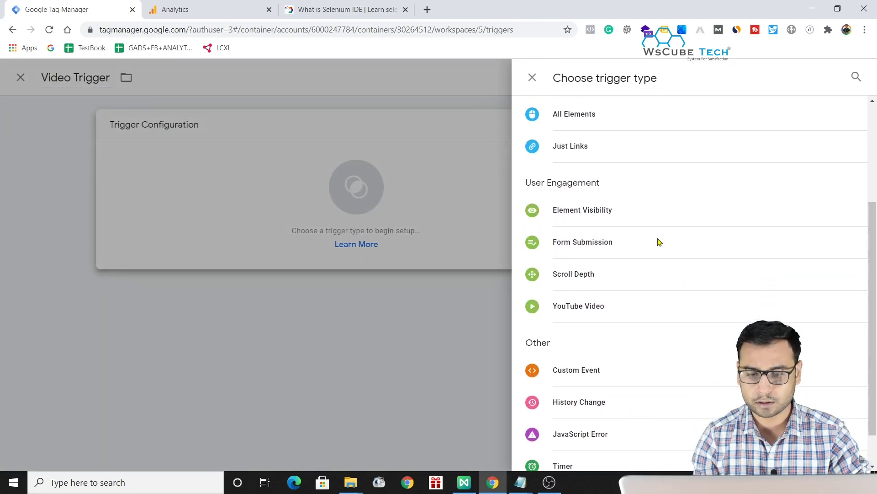
{"action": "left_click", "coordinate": [585, 308]}
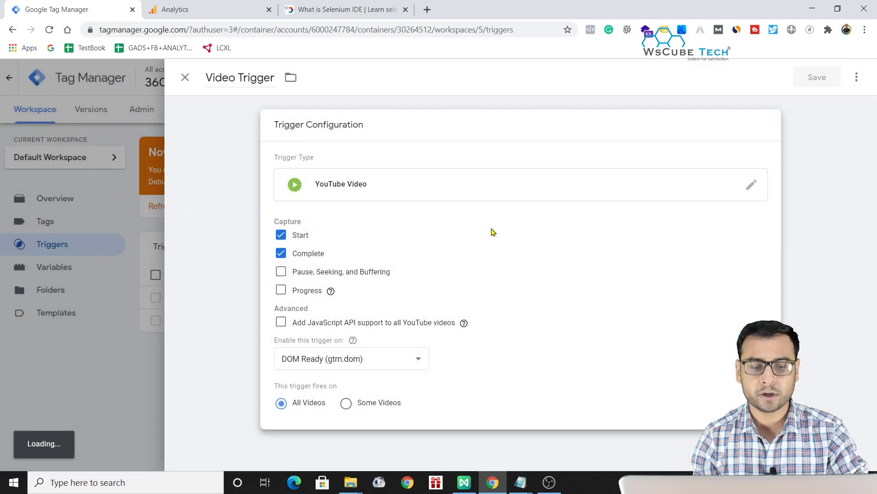
- Also capture Pause, Seeking, and Buffering, and Progress at the percentages 15, 25, 30, 50
{"action": "left_click", "coordinate": [281, 271]}
{"action": "left_click", "coordinate": [281, 290]}
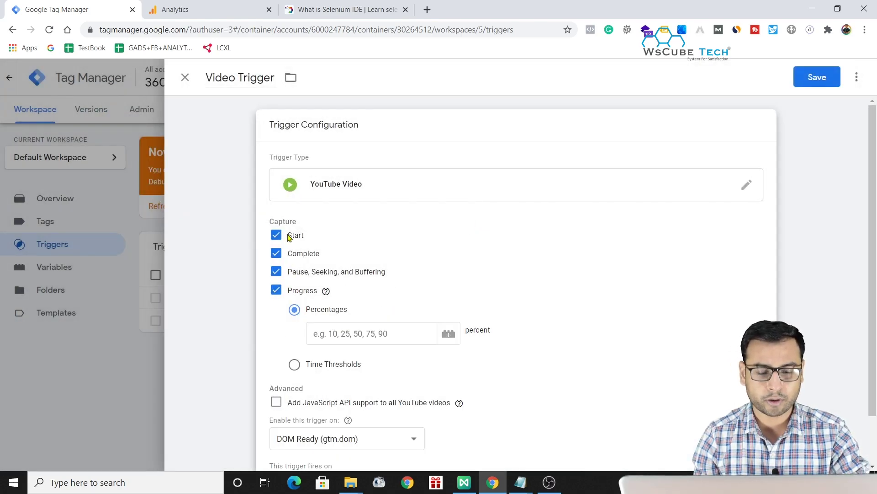
{"action": "left_click", "coordinate": [349, 337]}
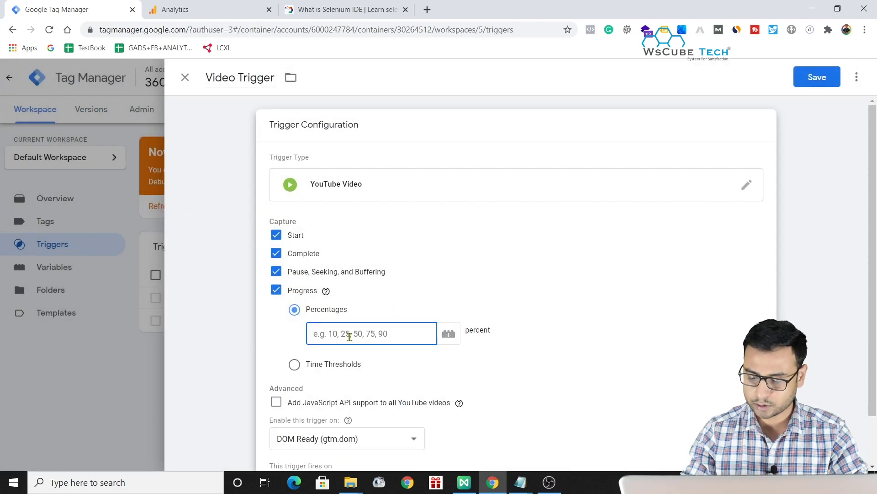
{"action": "type", "text": "15, 25, 30, 50"}
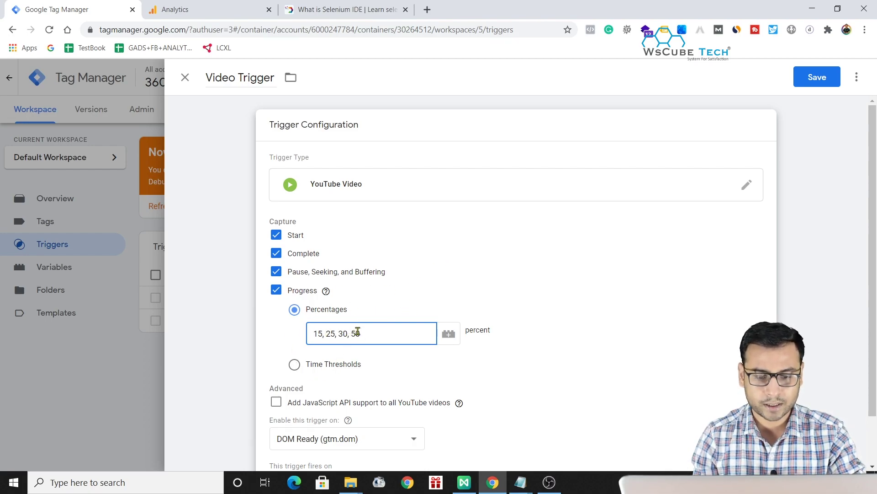
- Enable JavaScript API support for all YouTube videos in the trigger and read the help on when the trigger is enabled
{"action": "scroll", "coordinate": [427, 405], "scroll_direction": "down", "scroll_amount": 1}
{"action": "left_click", "coordinate": [297, 357]}
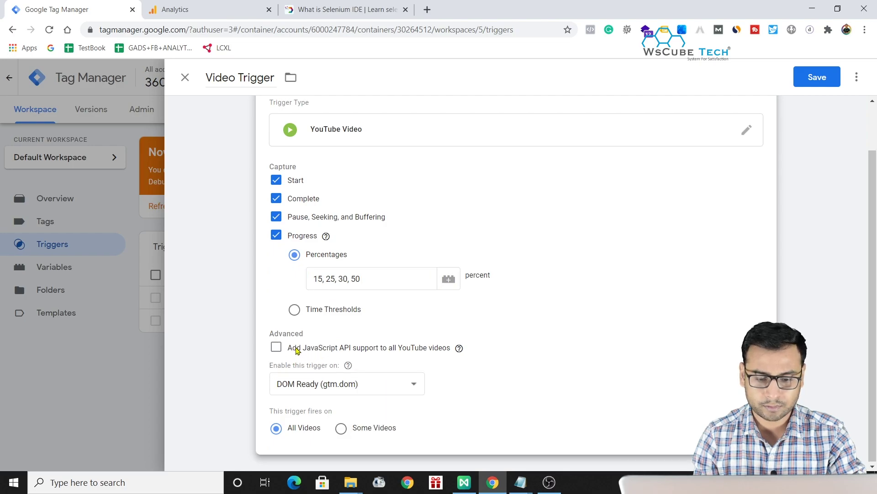
{"action": "left_click", "coordinate": [276, 347]}
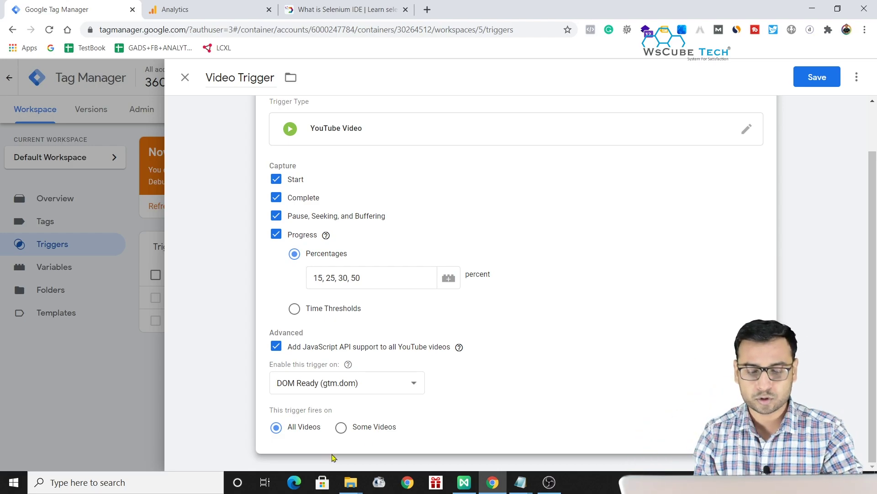
{"action": "mouse_move", "coordinate": [348, 365]}
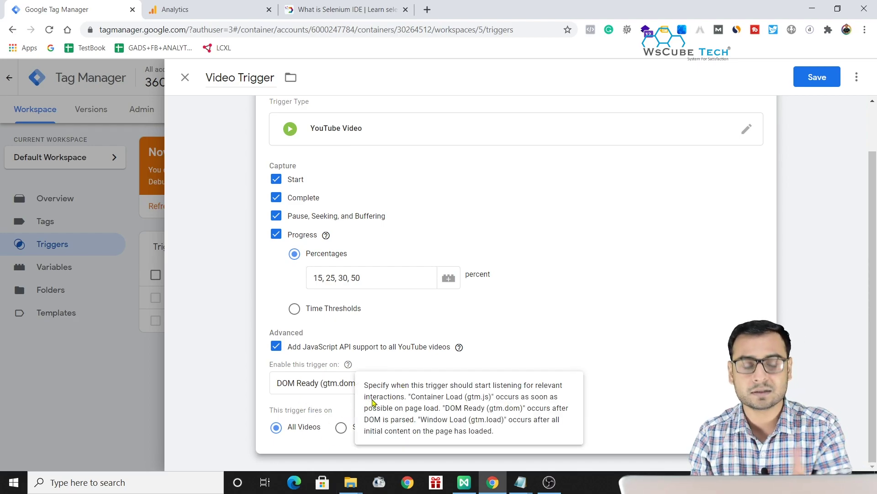
{"action": "left_click", "coordinate": [352, 426]}
{"action": "scroll", "coordinate": [385, 314], "scroll_direction": "down", "scroll_amount": 1}
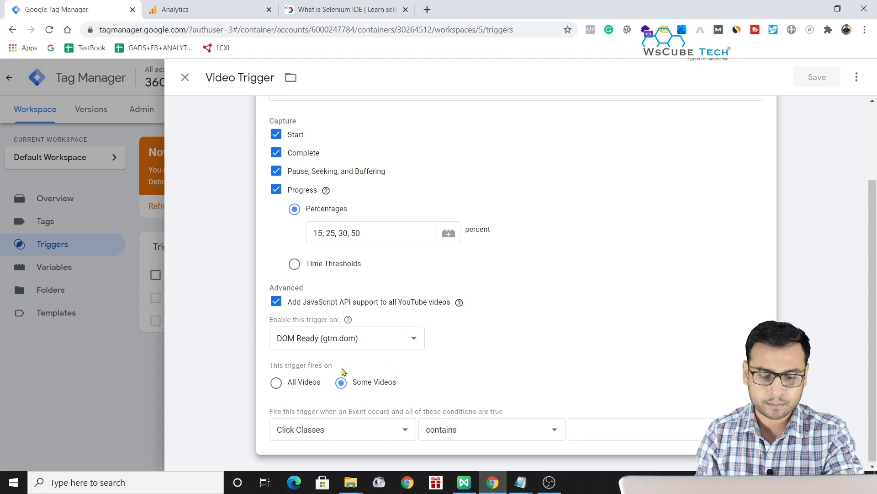
{"action": "left_click", "coordinate": [333, 424]}
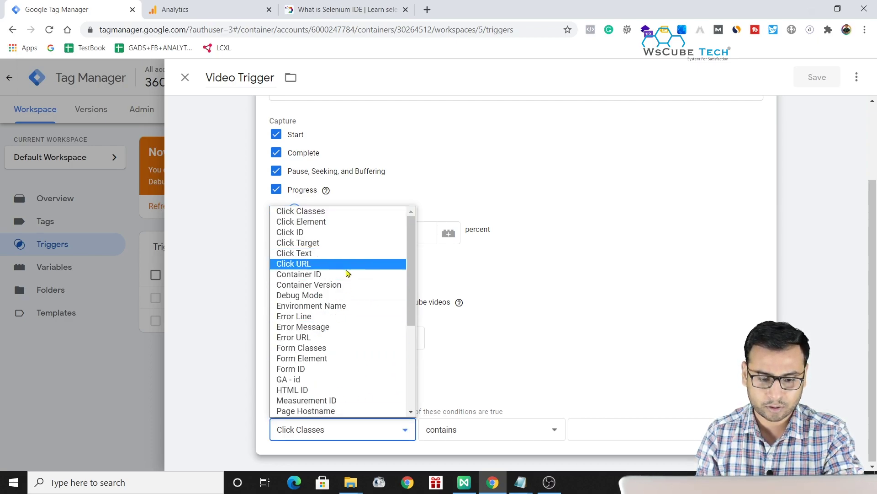
{"action": "left_click", "coordinate": [581, 296]}
{"action": "left_click", "coordinate": [305, 382]}
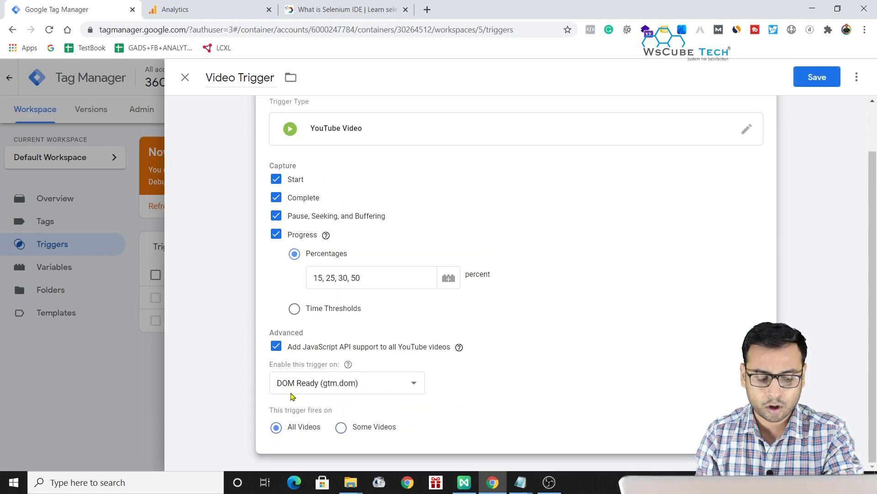
- Save the YouTube video trigger and refresh the preview of Default Workspace
{"action": "scroll", "coordinate": [587, 172], "scroll_direction": "up", "scroll_amount": 1}
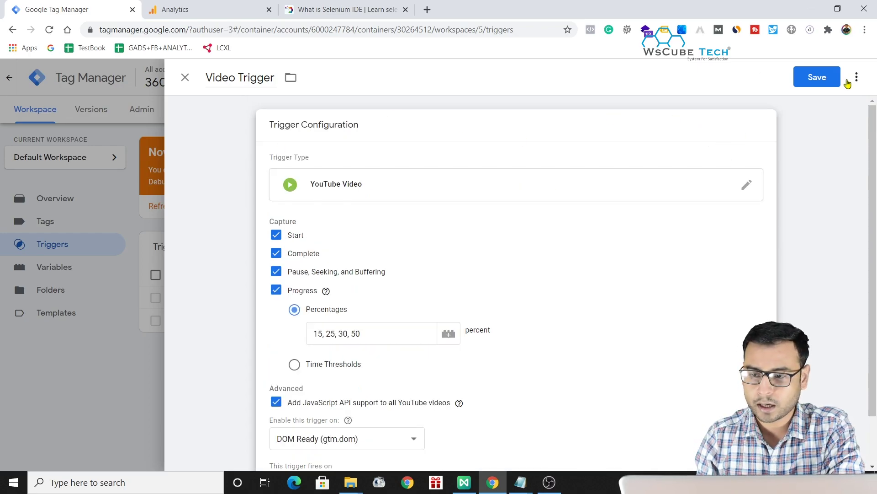
{"action": "left_click", "coordinate": [817, 78]}
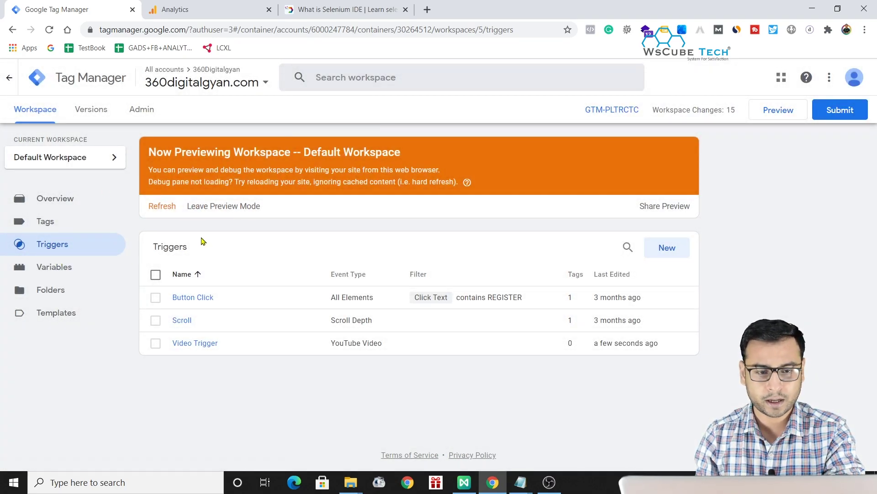
{"action": "left_click", "coordinate": [161, 207]}
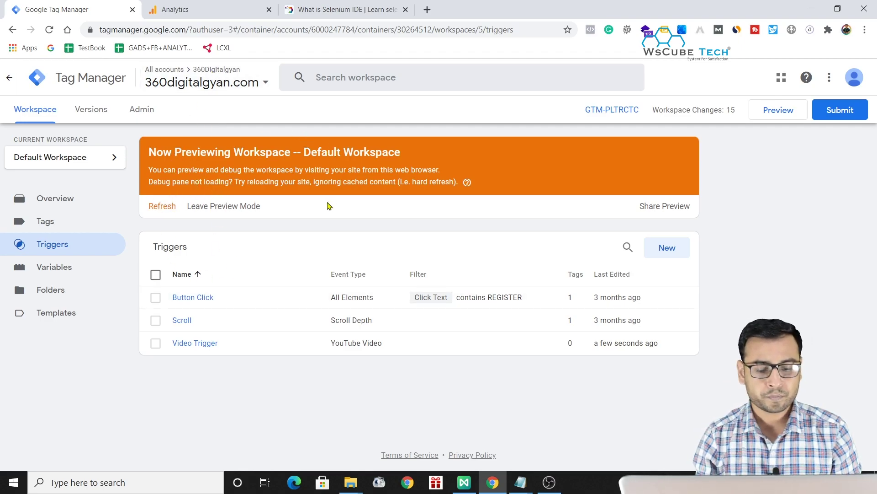
- Reload the Selenium IDE tutorial page with the Tag Manager debug pane and make the pane taller
{"action": "left_click", "coordinate": [334, 9]}
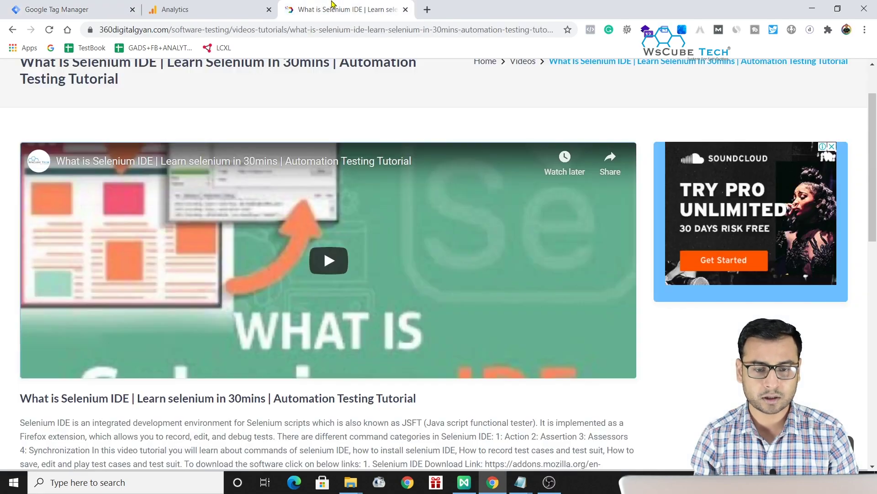
{"action": "left_click", "coordinate": [83, 6]}
{"action": "left_click", "coordinate": [357, 7]}
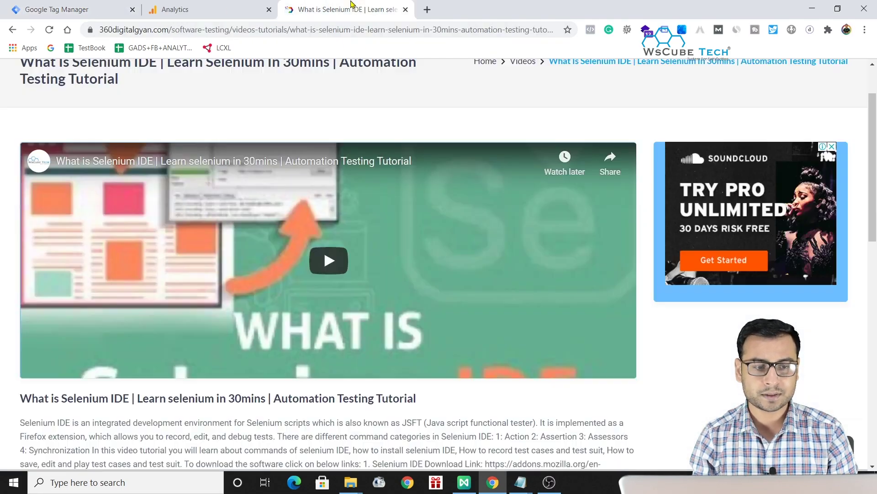
{"action": "key", "text": "F5"}
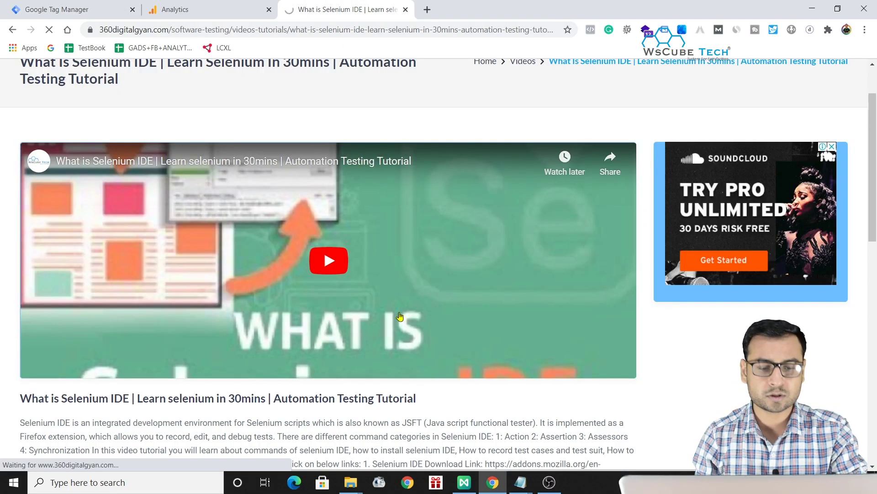
{"action": "scroll", "coordinate": [524, 362], "scroll_direction": "down", "scroll_amount": 4}
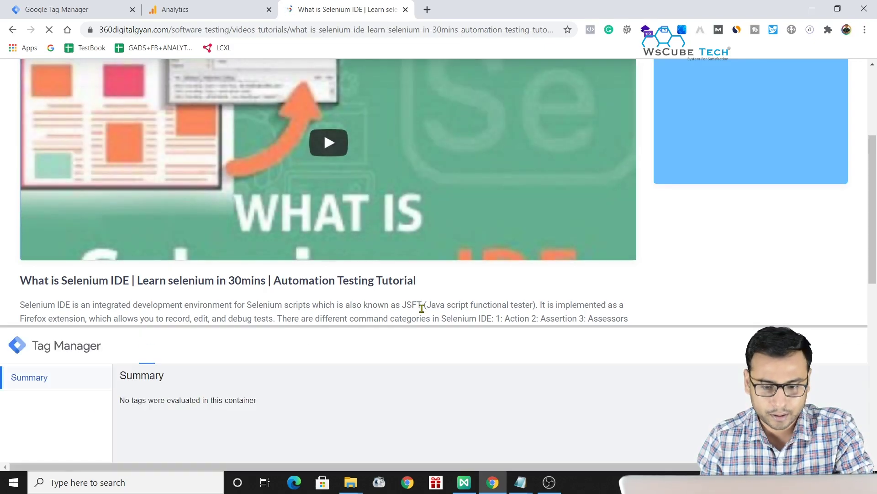
{"action": "left_click_drag", "start_coordinate": [413, 325], "coordinate": [426, 273]}
{"action": "scroll", "coordinate": [372, 206], "scroll_direction": "down", "scroll_amount": 2}
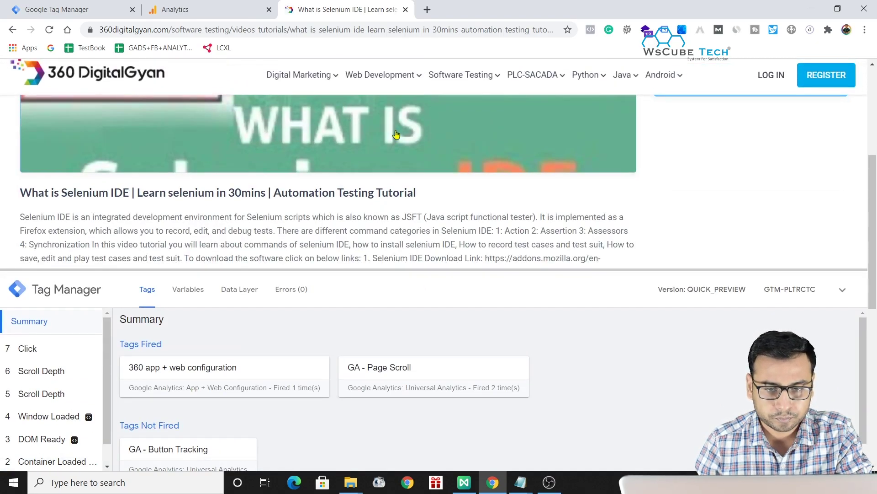
- Play the embedded Selenium IDE video for a few seconds and pause it to generate YouTube Video events in the debug pane
{"action": "scroll", "coordinate": [396, 134], "scroll_direction": "up", "scroll_amount": 2}
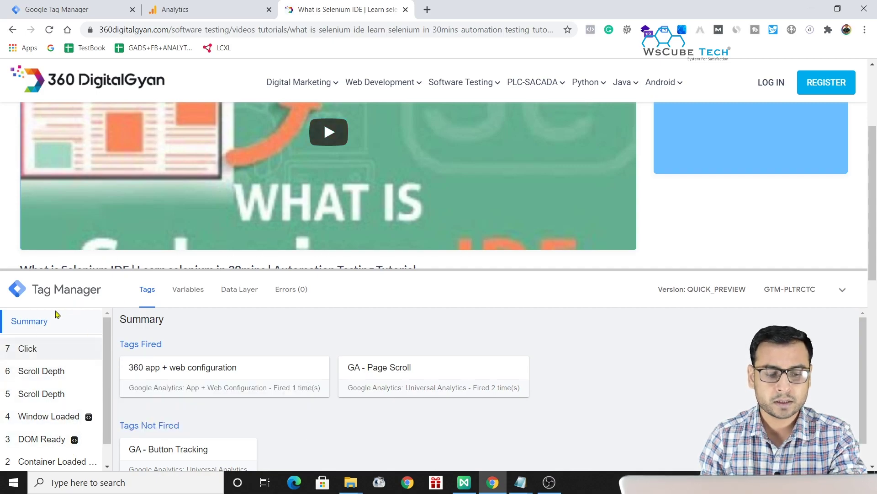
{"action": "left_click", "coordinate": [418, 170]}
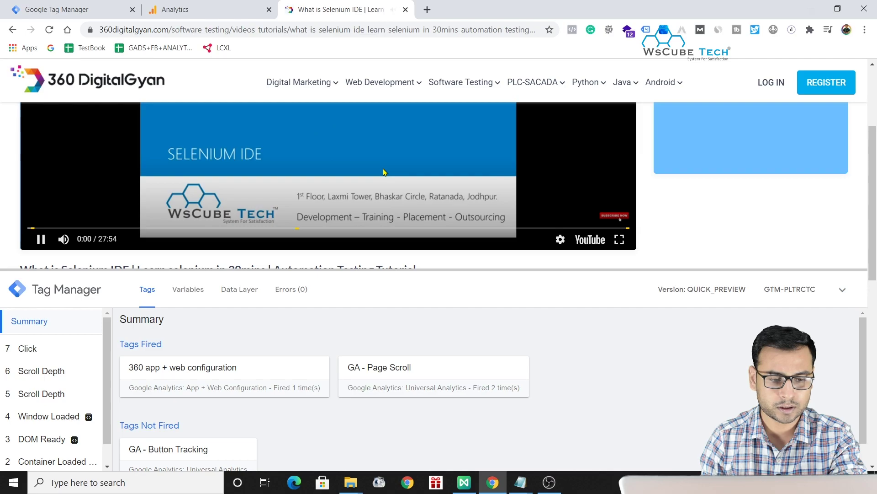
{"action": "scroll", "coordinate": [320, 173], "scroll_direction": "up", "scroll_amount": 2}
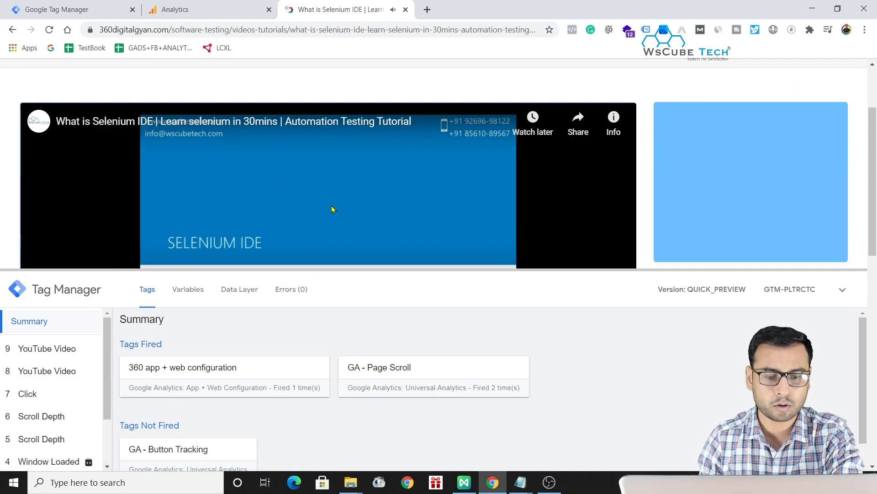
{"action": "scroll", "coordinate": [332, 209], "scroll_direction": "down", "scroll_amount": 5}
{"action": "left_click", "coordinate": [96, 175]}
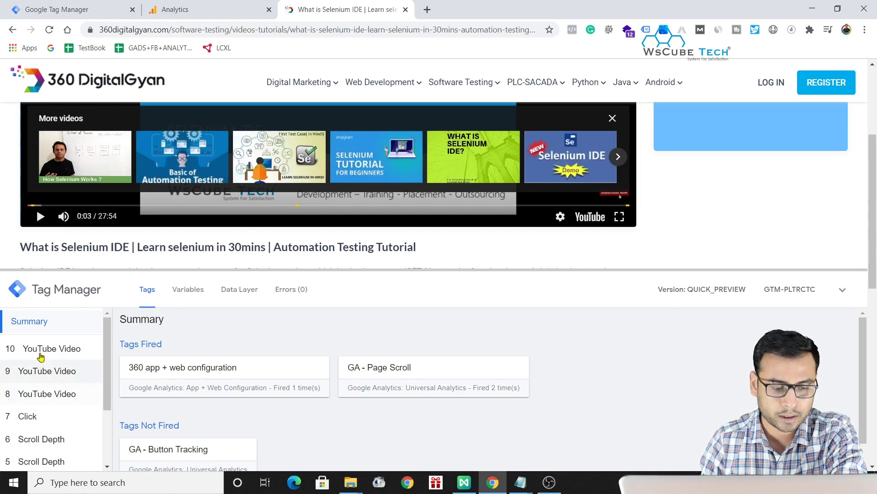
- Show the variables of YouTube Video event 8 in the debug pane and examine its video variables
{"action": "left_click", "coordinate": [30, 394]}
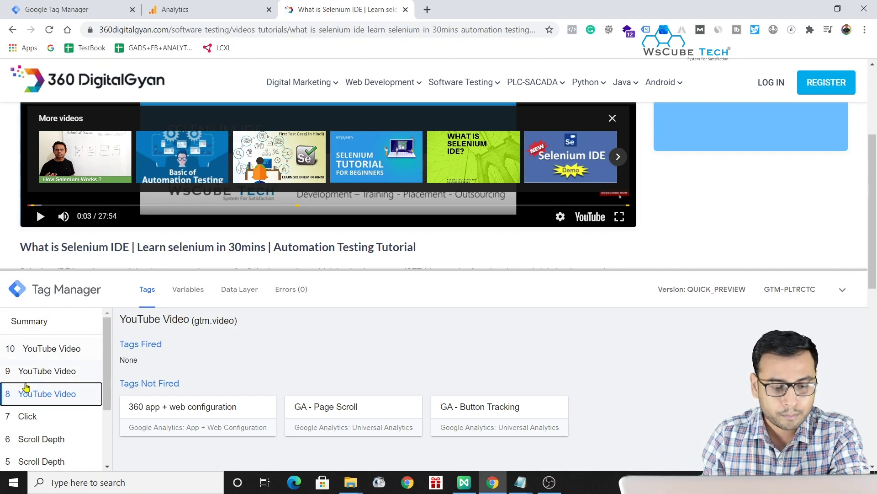
{"action": "left_click", "coordinate": [194, 296]}
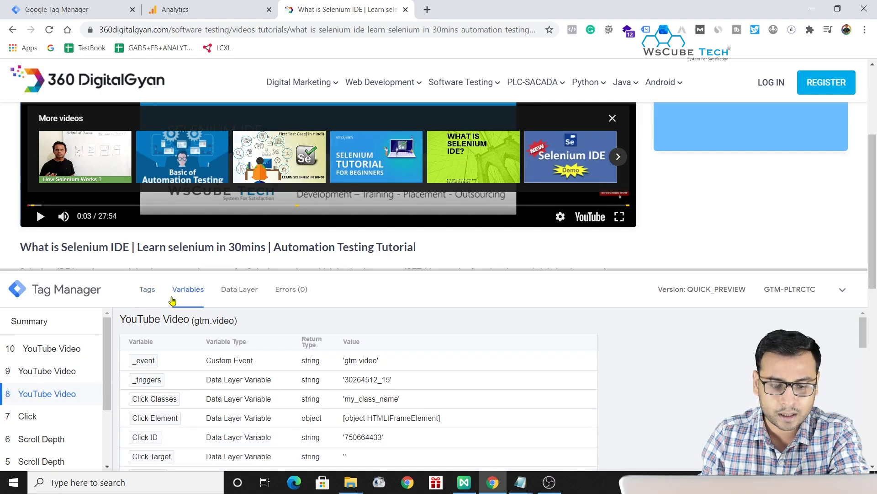
{"action": "scroll", "coordinate": [337, 418], "scroll_direction": "down", "scroll_amount": 2}
{"action": "scroll", "coordinate": [338, 418], "scroll_direction": "down", "scroll_amount": 3}
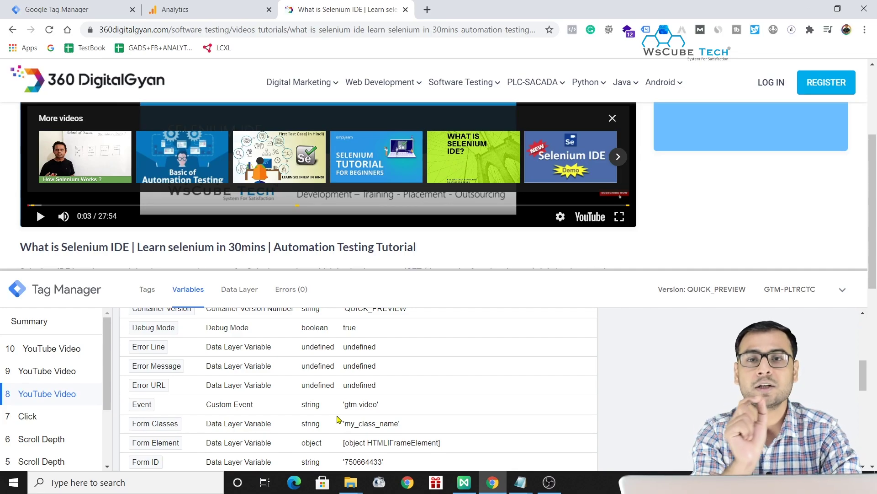
{"action": "scroll", "coordinate": [337, 419], "scroll_direction": "down", "scroll_amount": 10}
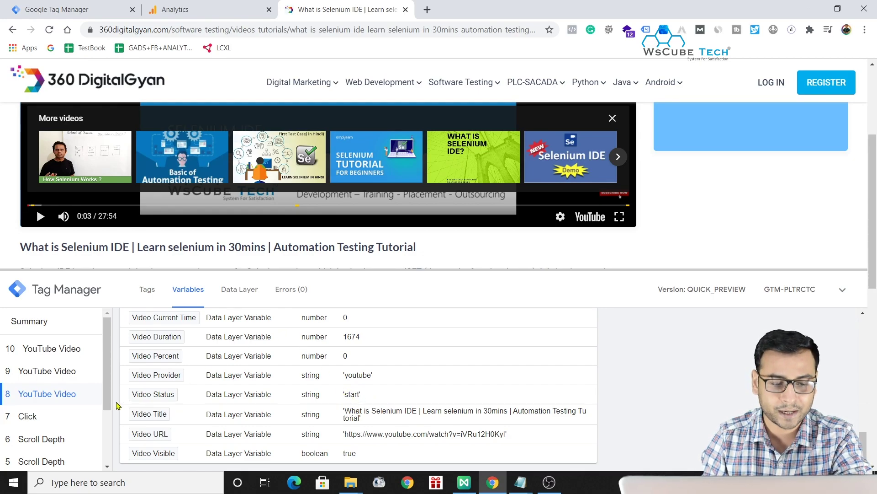
- Compare the video variables of YouTube Video events 9 and 10 in the debug pane
{"action": "left_click", "coordinate": [65, 373]}
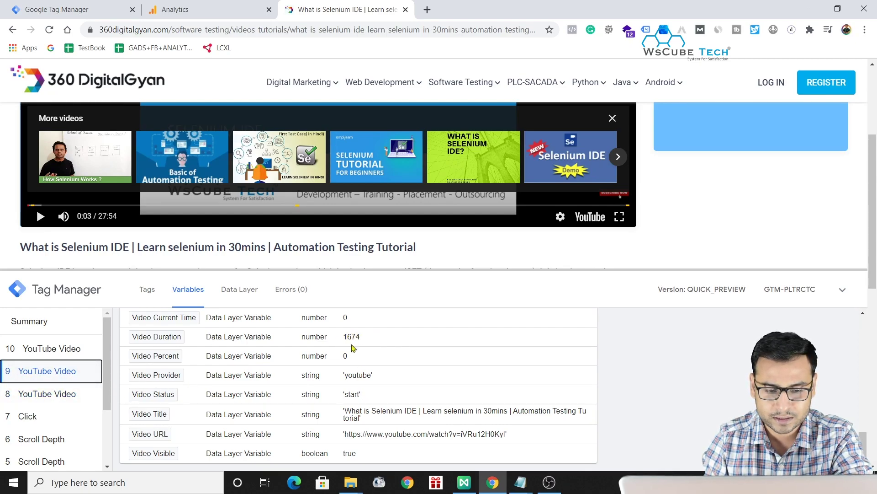
{"action": "left_click", "coordinate": [73, 352]}
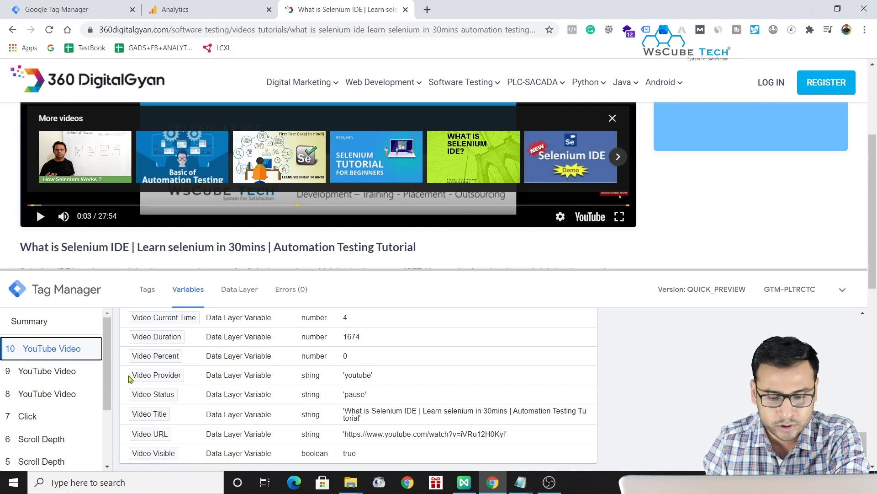
{"action": "scroll", "coordinate": [355, 386], "scroll_direction": "up", "scroll_amount": 1}
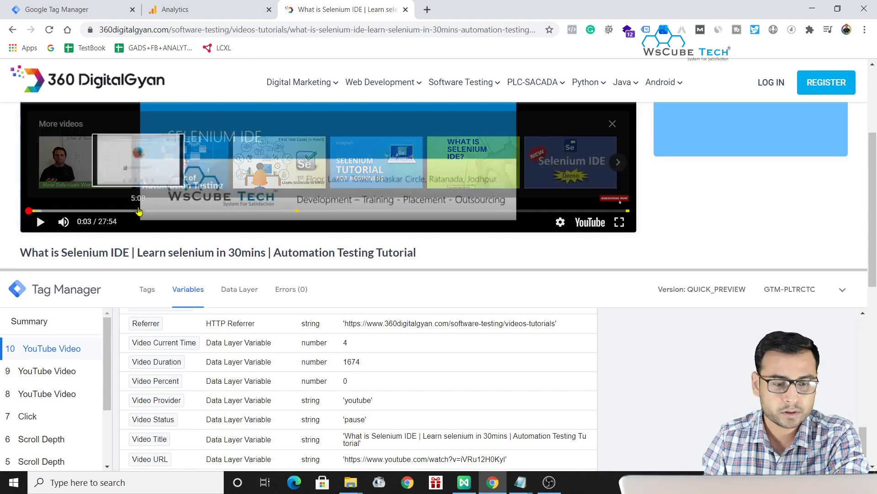
- Resume the embedded Selenium IDE video, skip ahead to about 3:01 and pause it after a few seconds to generate more events
{"action": "left_click", "coordinate": [39, 221]}
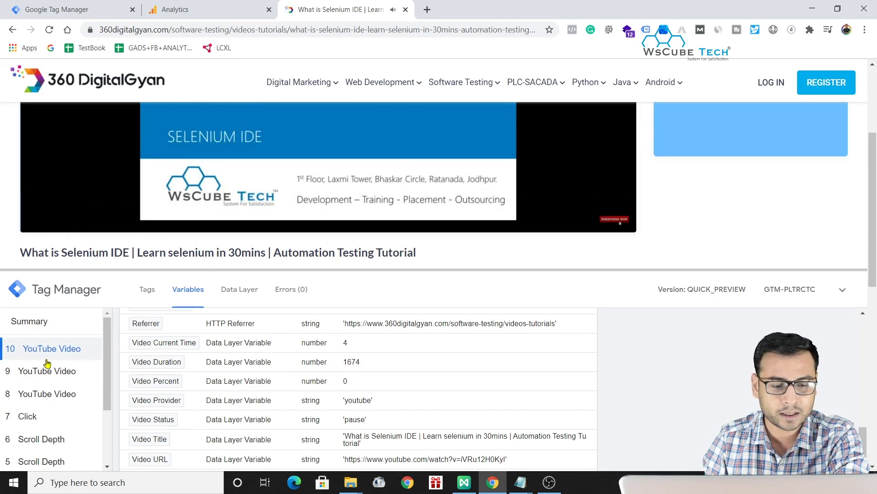
{"action": "scroll", "coordinate": [73, 369], "scroll_direction": "down", "scroll_amount": 1}
{"action": "scroll", "coordinate": [53, 382], "scroll_direction": "up", "scroll_amount": 1}
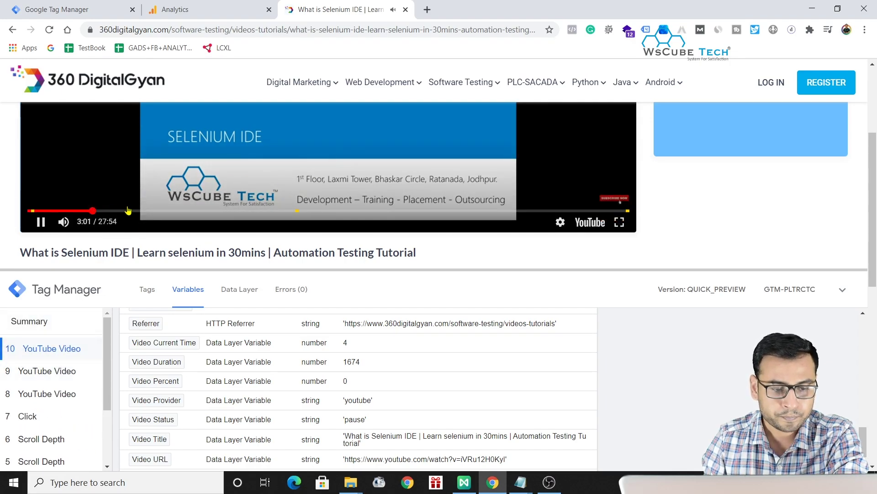
{"action": "left_click", "coordinate": [93, 211]}
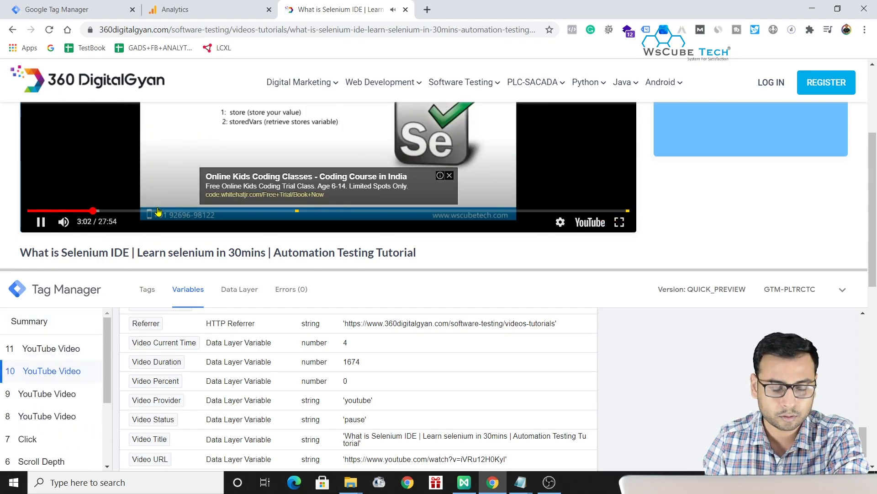
{"action": "scroll", "coordinate": [156, 208], "scroll_direction": "up", "scroll_amount": 1}
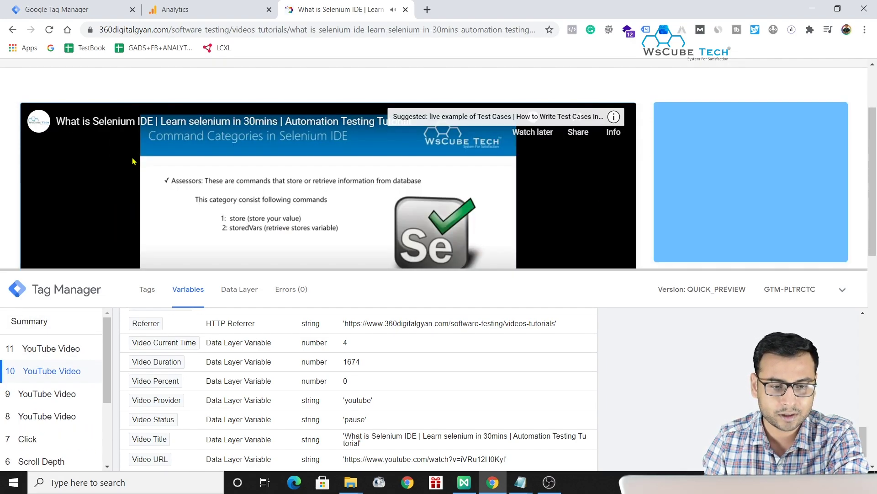
{"action": "scroll", "coordinate": [229, 201], "scroll_direction": "down", "scroll_amount": 2}
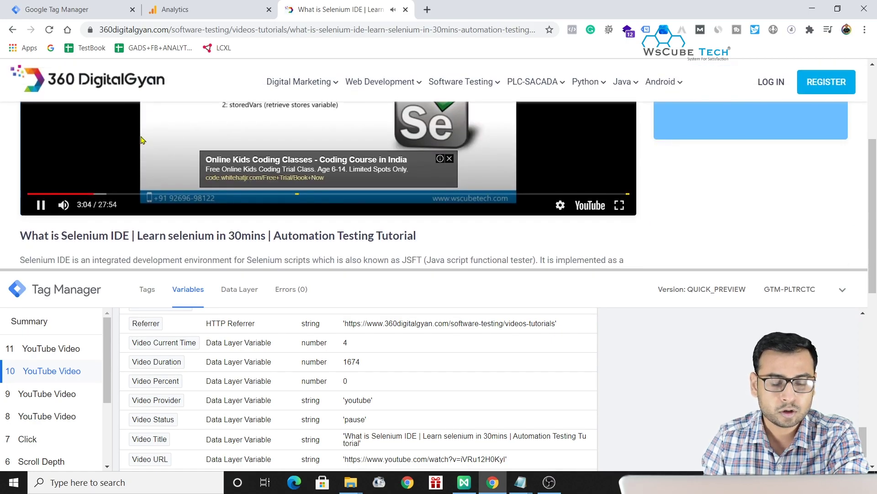
{"action": "left_click", "coordinate": [224, 196]}
{"action": "scroll", "coordinate": [225, 196], "scroll_direction": "up", "scroll_amount": 5}
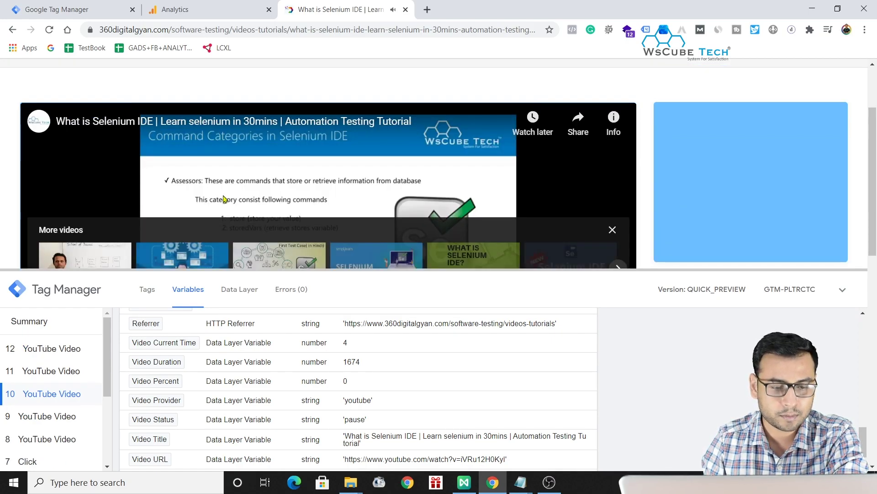
{"action": "scroll", "coordinate": [225, 196], "scroll_direction": "down", "scroll_amount": 3}
- Examine the current time, percent, status and visibility variables of YouTube Video event 11
{"action": "left_click", "coordinate": [61, 374]}
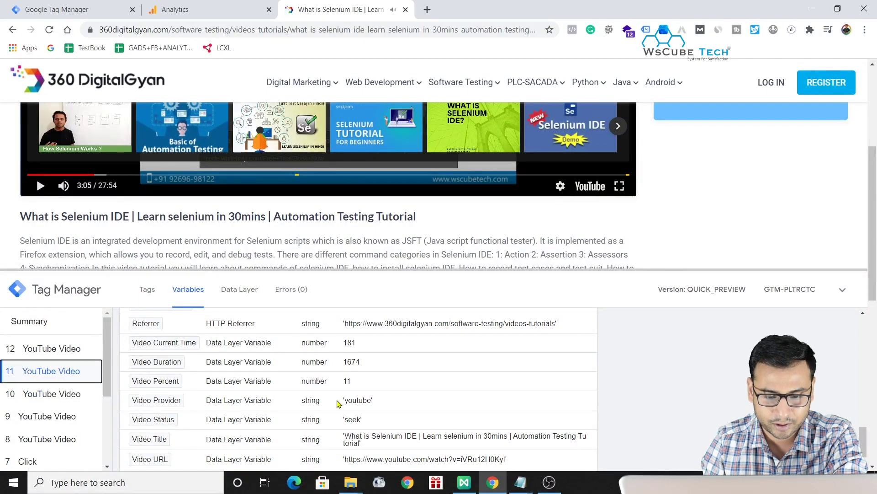
{"action": "scroll", "coordinate": [283, 384], "scroll_direction": "down", "scroll_amount": 1}
{"action": "left_click", "coordinate": [345, 365]}
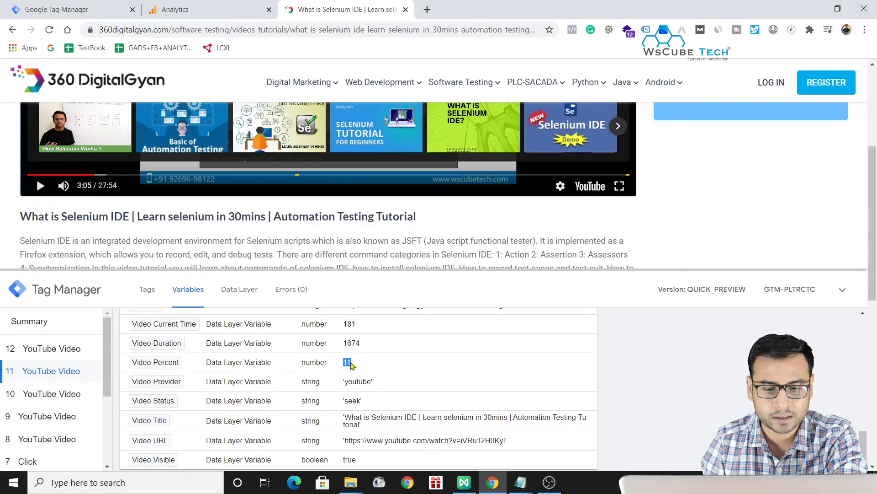
{"action": "left_click_drag", "start_coordinate": [347, 366], "coordinate": [379, 367]}
{"action": "left_click", "coordinate": [379, 367]}
{"action": "scroll", "coordinate": [365, 361], "scroll_direction": "up", "scroll_amount": 1}
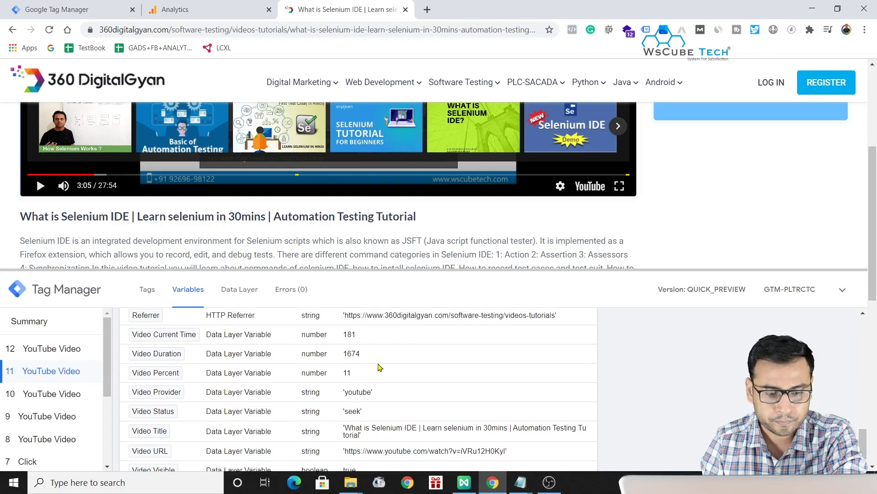
{"action": "double_click", "coordinate": [346, 344]}
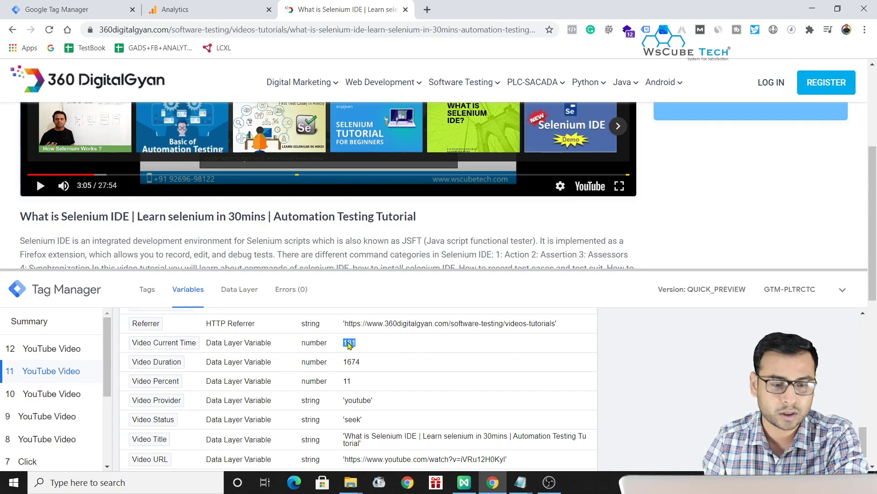
{"action": "scroll", "coordinate": [366, 319], "scroll_direction": "down", "scroll_amount": 1}
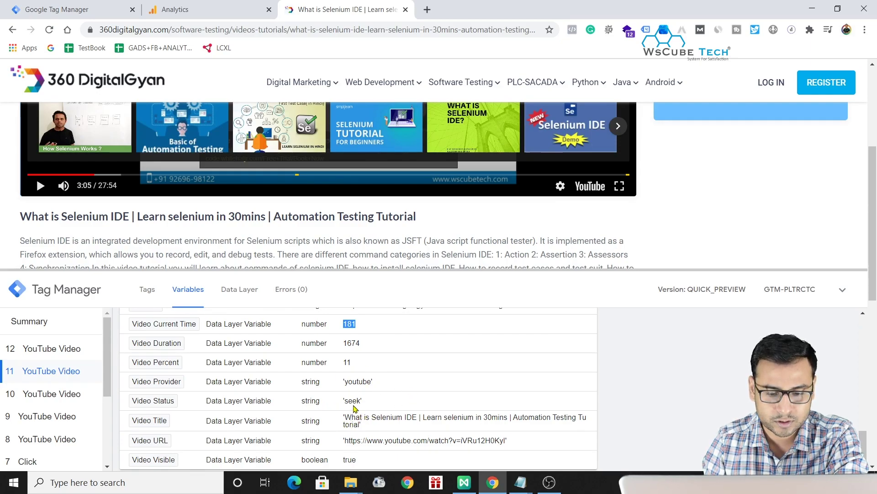
{"action": "scroll", "coordinate": [373, 413], "scroll_direction": "down", "scroll_amount": 1}
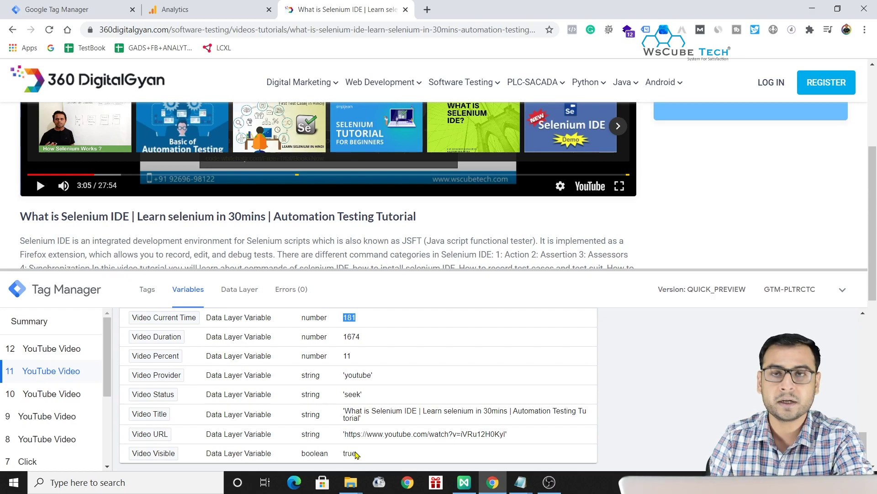
- Examine the variables of YouTube Video event 12 and compare its current time with the player's position
{"action": "left_click", "coordinate": [37, 349]}
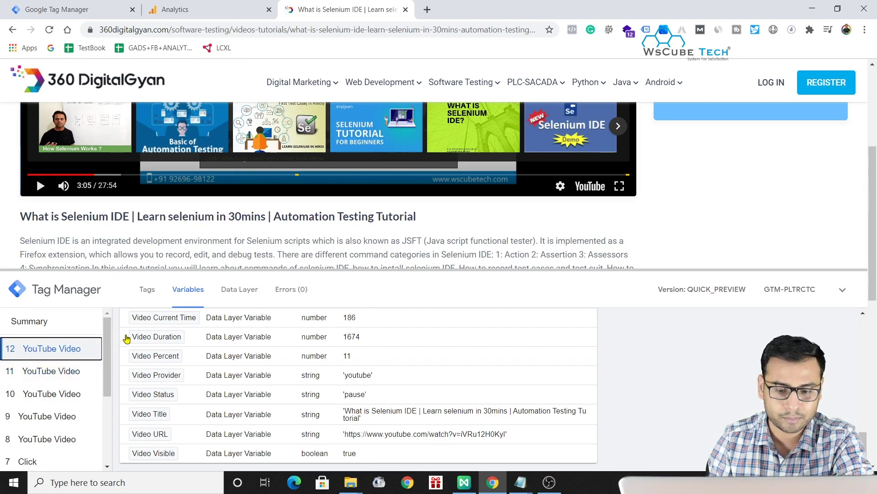
{"action": "scroll", "coordinate": [365, 362], "scroll_direction": "up", "scroll_amount": 1}
{"action": "left_click_drag", "start_coordinate": [365, 334], "coordinate": [343, 335]}
{"action": "left_click", "coordinate": [396, 349]}
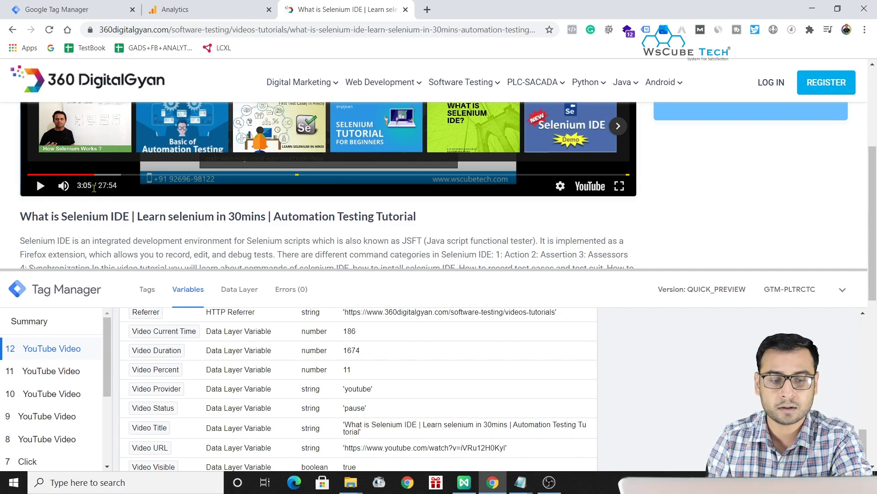
{"action": "scroll", "coordinate": [381, 393], "scroll_direction": "down", "scroll_amount": 1}
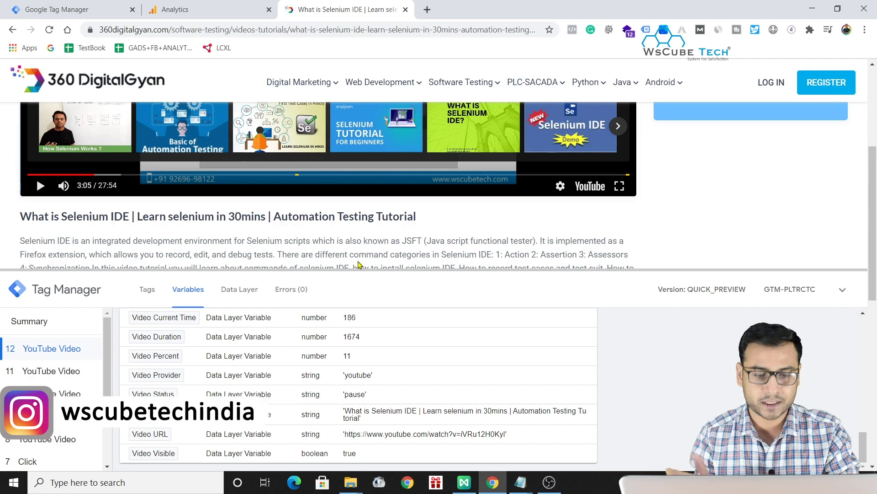
{"action": "scroll", "coordinate": [335, 366], "scroll_direction": "up", "scroll_amount": 2}
{"action": "scroll", "coordinate": [335, 365], "scroll_direction": "down", "scroll_amount": 2}
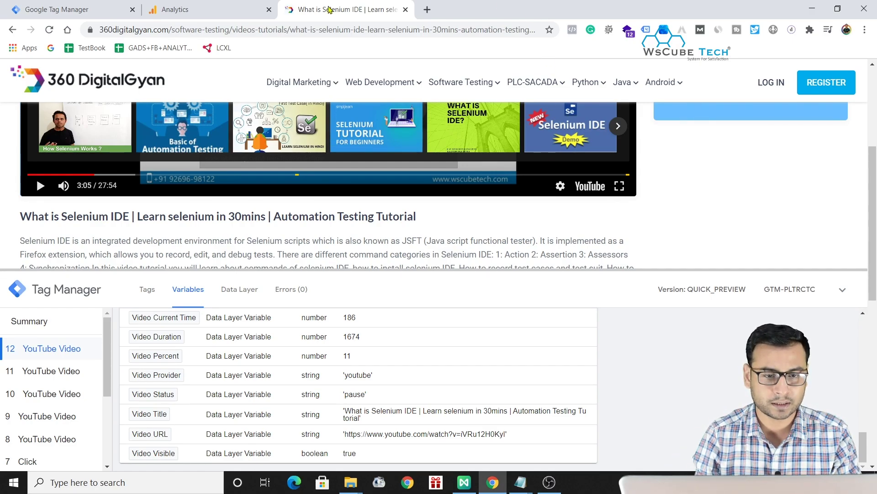
- Create a new tag in the Google Tag Manager workspace and name it "GA - Video Tracking - All Videos"
{"action": "left_click", "coordinate": [29, 4]}
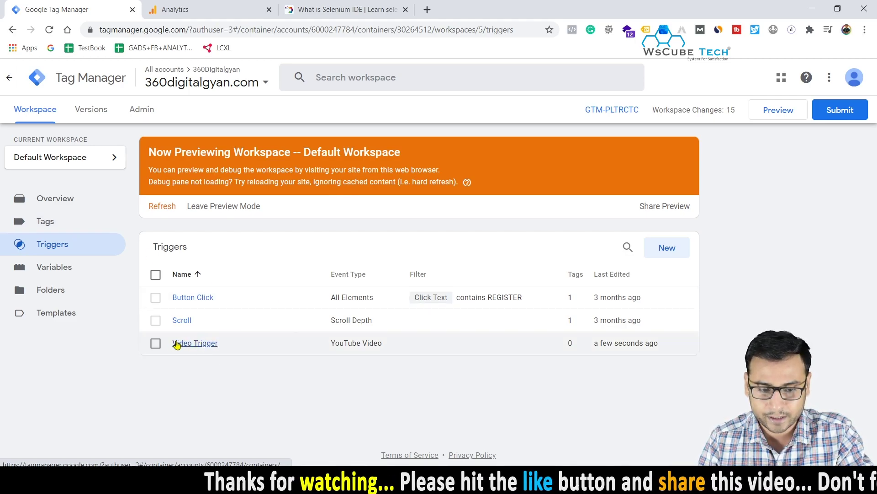
{"action": "left_click", "coordinate": [34, 222]}
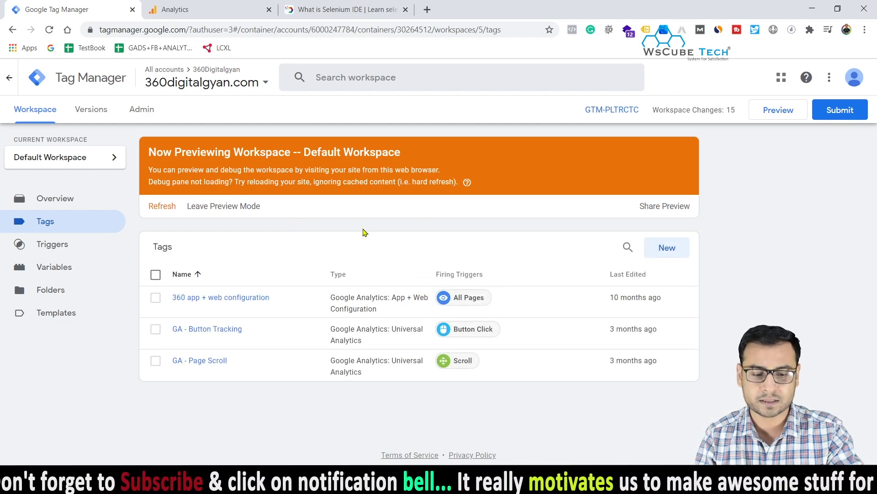
{"action": "left_click", "coordinate": [664, 250]}
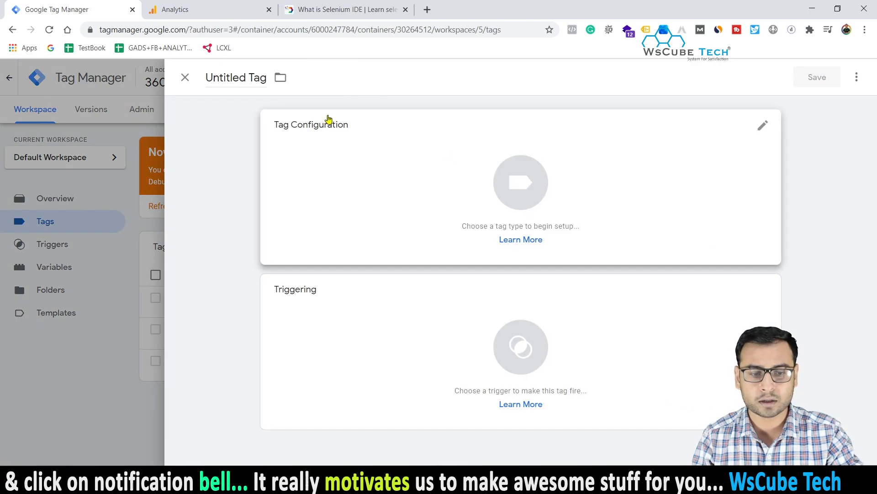
{"action": "left_click", "coordinate": [262, 81]}
{"action": "type", "text": "GA"}
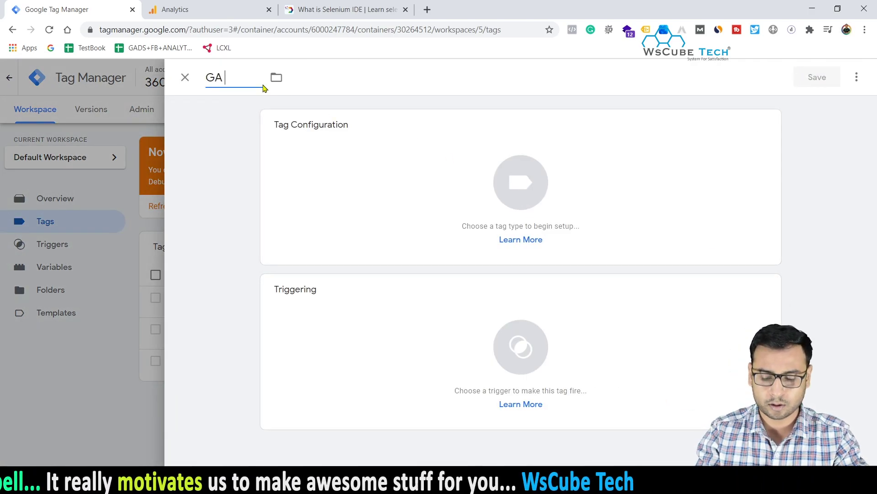
{"action": "type", "text": " - Video Tracking"}
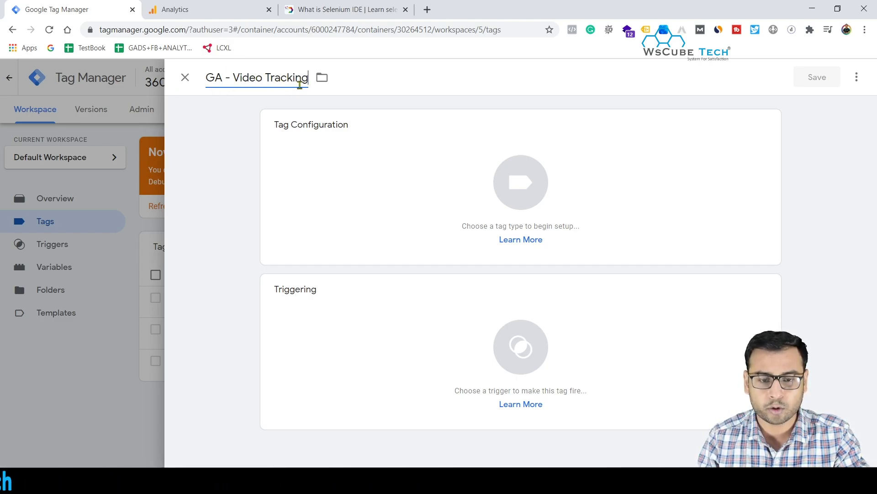
{"action": "type", "text": " - All Videos"}
- Configure the tag as Google Analytics: Universal Analytics with track type Event and the event category "Video"
{"action": "left_click", "coordinate": [440, 204]}
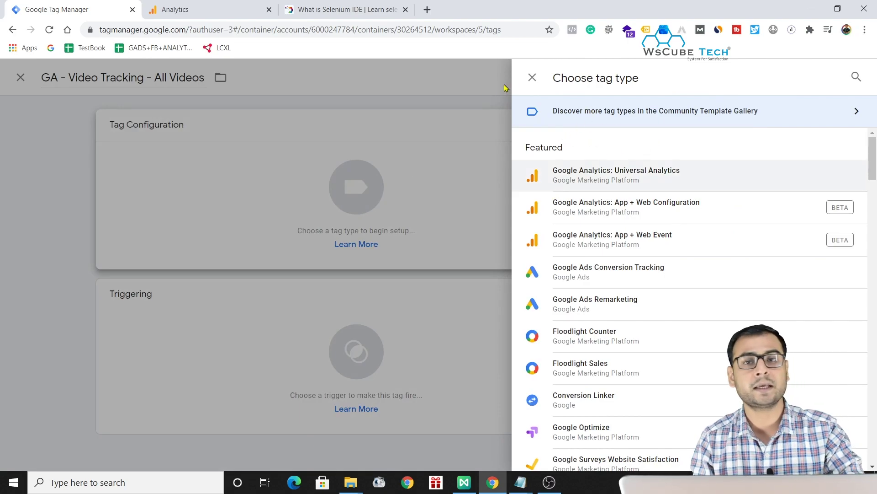
{"action": "left_click", "coordinate": [549, 175]}
{"action": "left_click", "coordinate": [320, 240]}
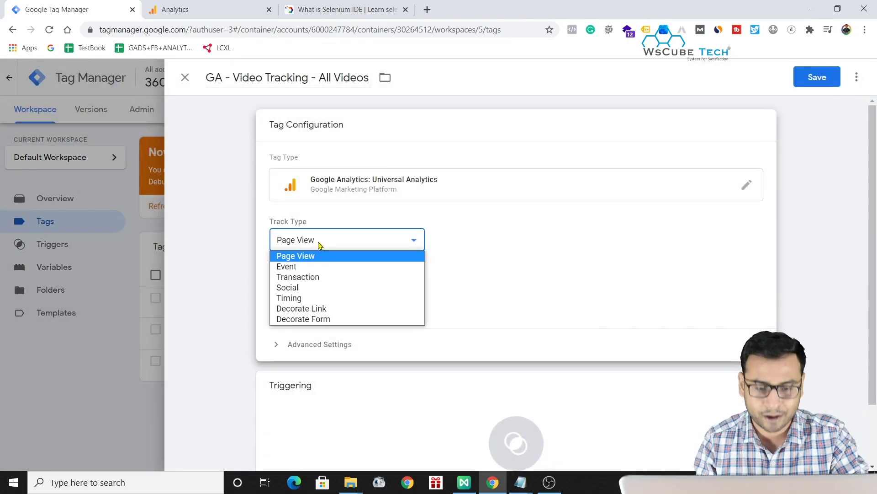
{"action": "left_click", "coordinate": [319, 267]}
{"action": "left_click", "coordinate": [298, 298]}
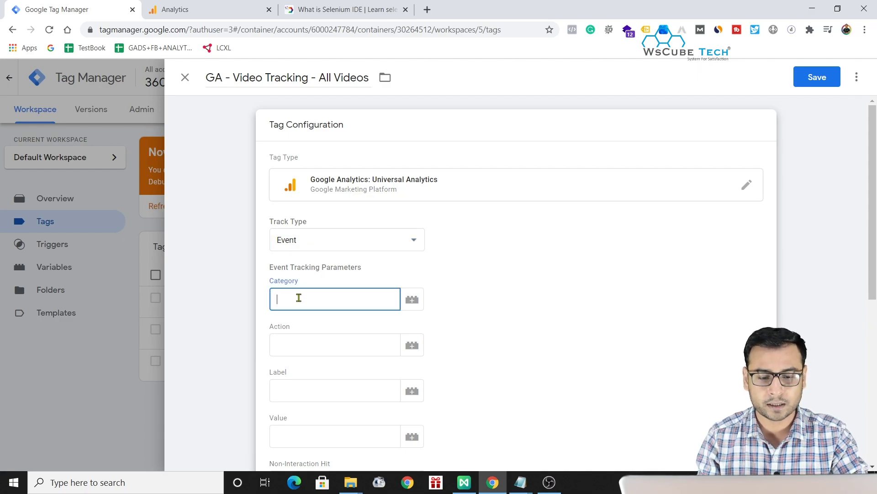
{"action": "left_click", "coordinate": [350, 346]}
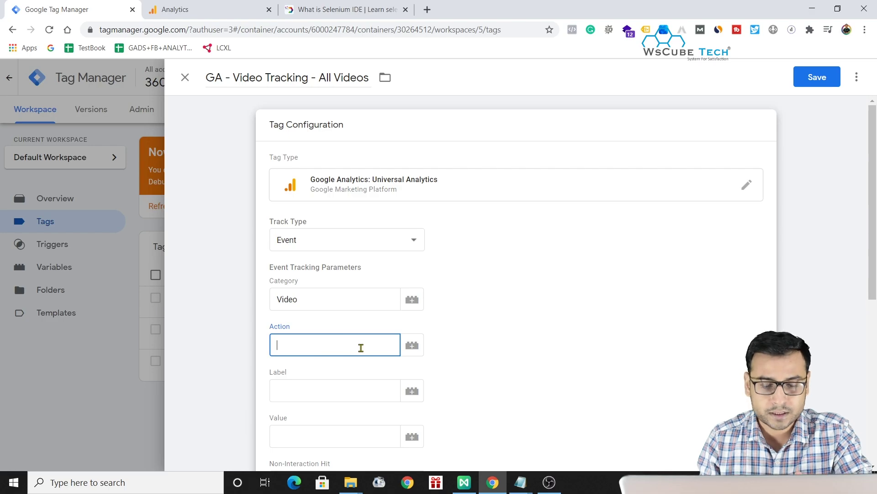
- Check the video variables in the site's preview pane and set the tag's event action to {{Video Status}}
{"action": "left_click", "coordinate": [347, 9]}
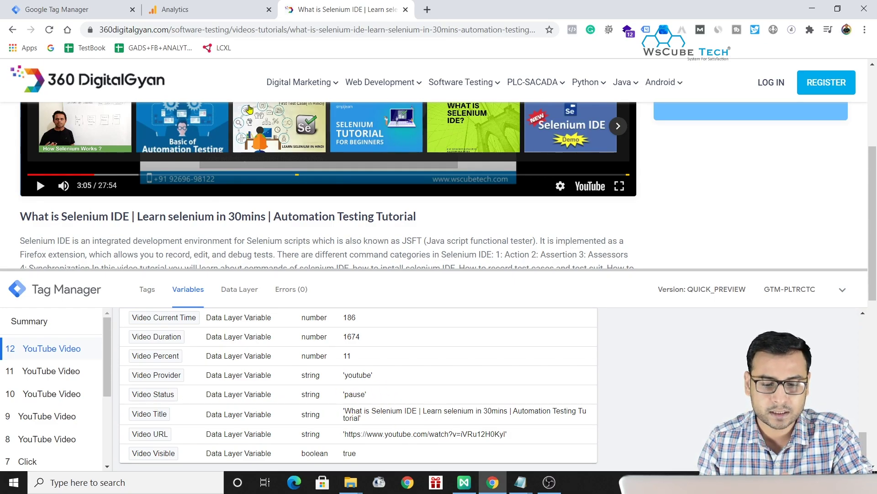
{"action": "key", "text": "ctrl+1"}
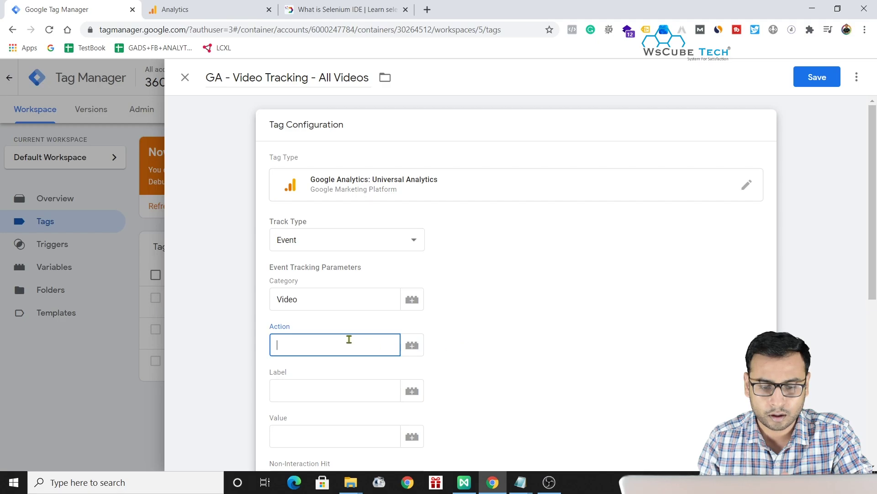
{"action": "type", "text": "{{Vide"}
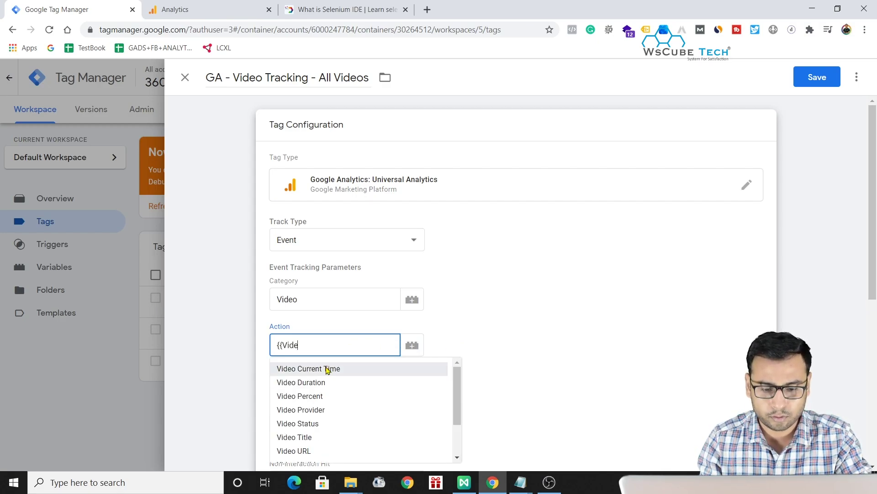
{"action": "left_click", "coordinate": [308, 423]}
{"action": "scroll", "coordinate": [548, 335], "scroll_direction": "down", "scroll_amount": 1}
{"action": "left_click", "coordinate": [319, 342]}
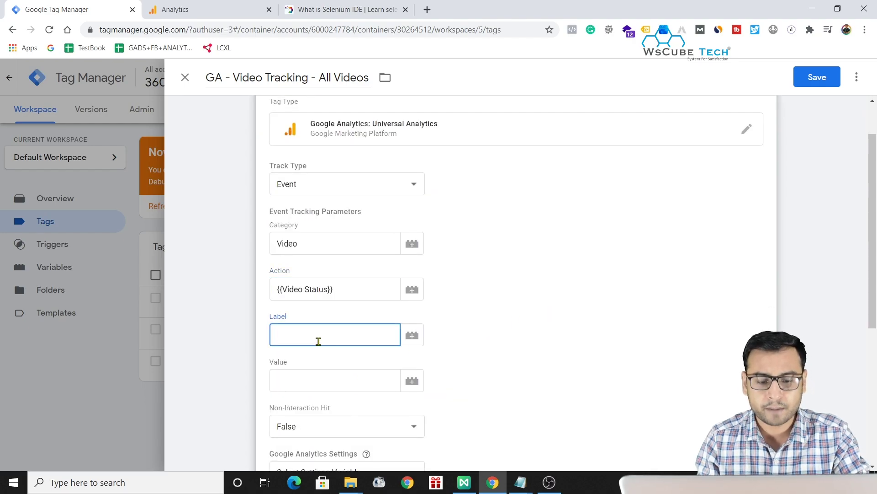
- Review the video variables in the preview pane again and replace the tag's event action with {{Video Percent}}
{"action": "left_click", "coordinate": [372, 6]}
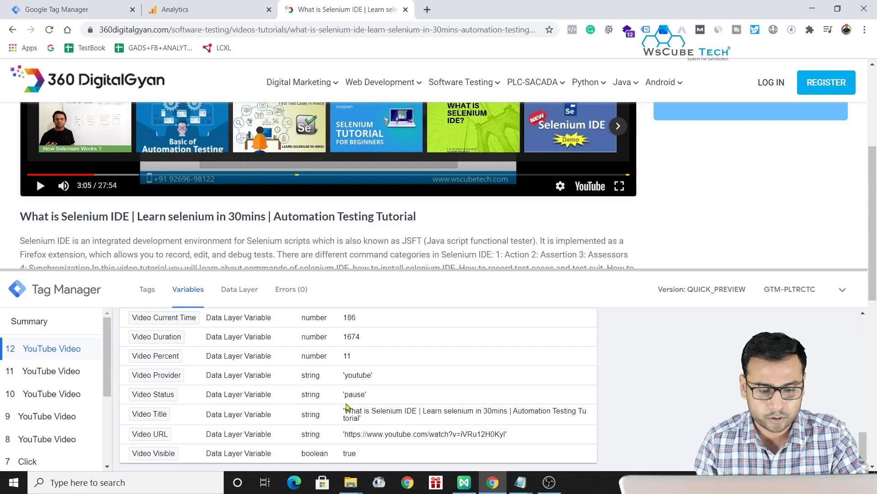
{"action": "scroll", "coordinate": [340, 384], "scroll_direction": "down", "scroll_amount": 1}
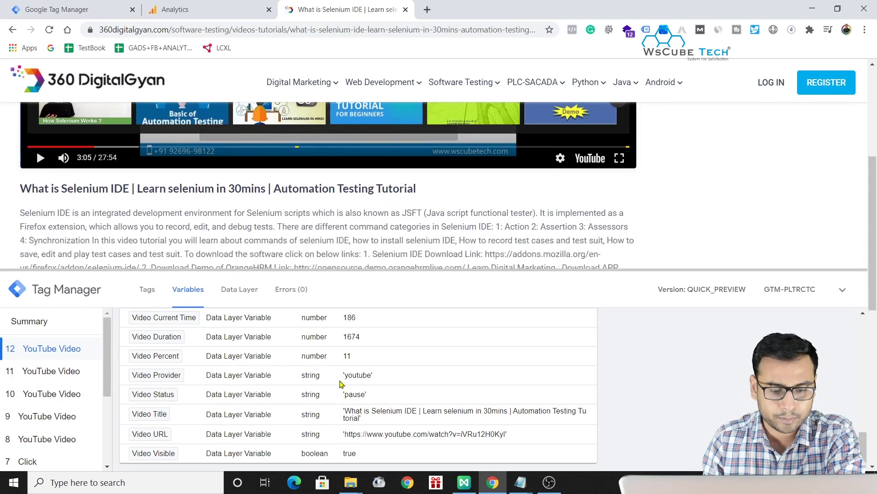
{"action": "key", "text": "ctrl+1"}
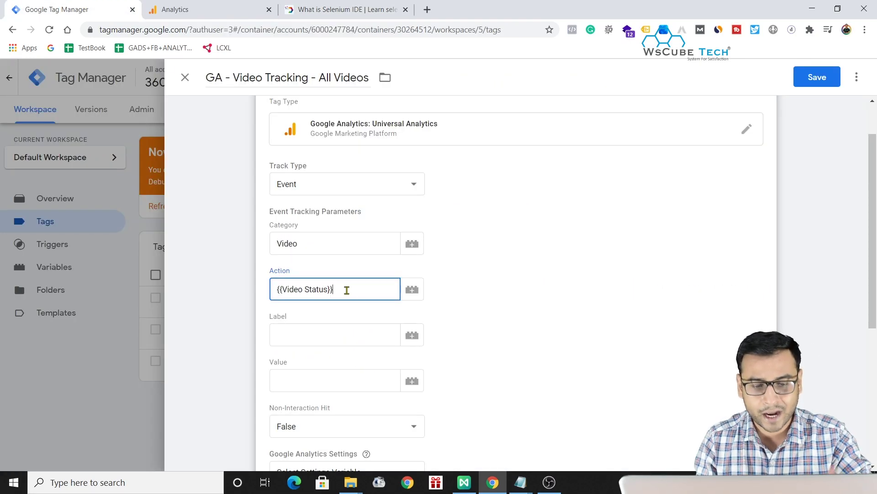
{"action": "left_click_drag", "start_coordinate": [347, 290], "coordinate": [268, 290]}
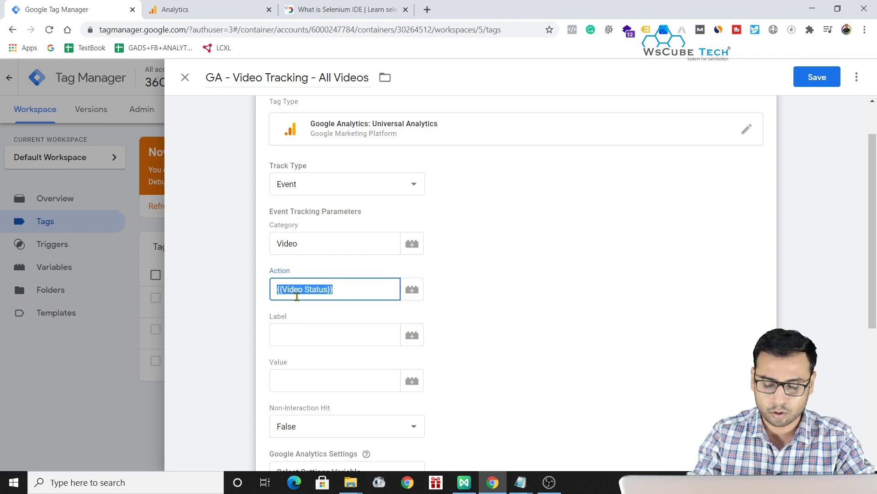
{"action": "type", "text": "{{{Video"}
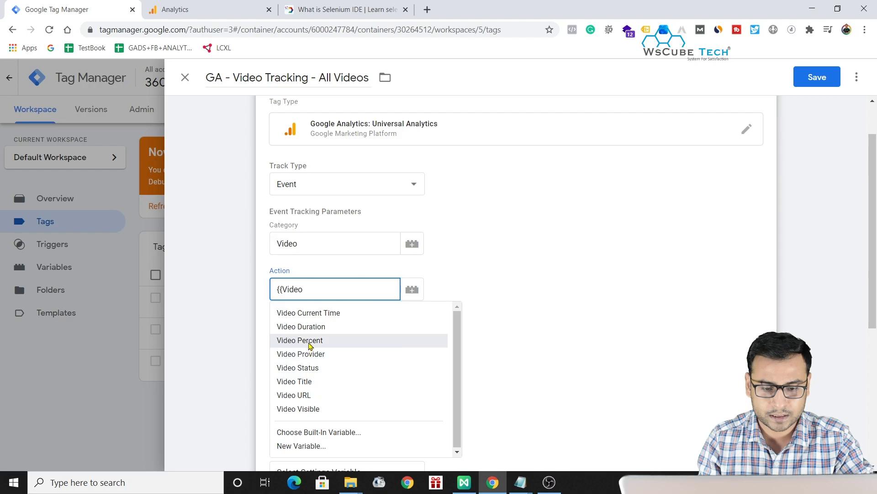
{"action": "left_click", "coordinate": [337, 343]}
- Set the event label to {{Video Title}} and choose {{GA - id}} as the Google Analytics settings variable
{"action": "left_click", "coordinate": [295, 330]}
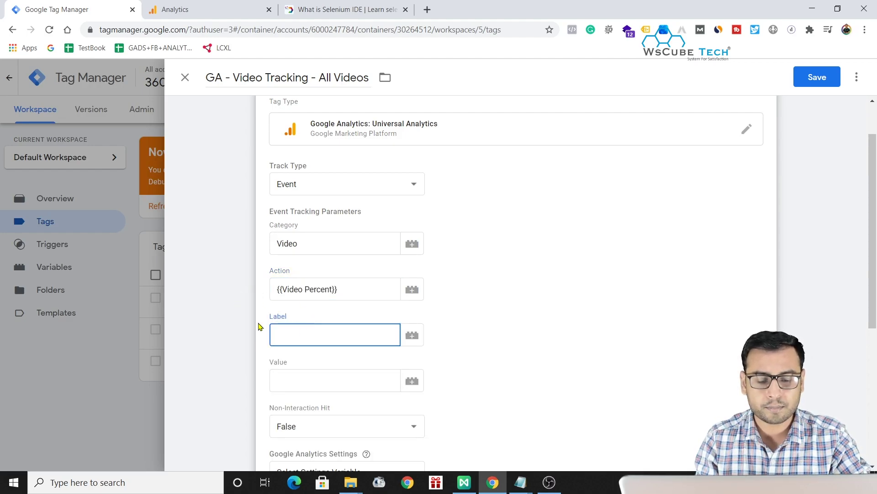
{"action": "type", "text": "V"}
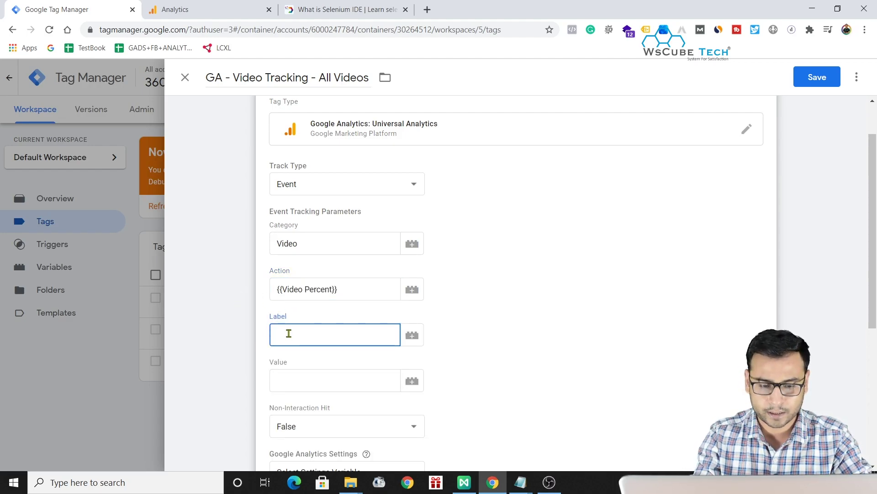
{"action": "type", "text": "{{Video"}
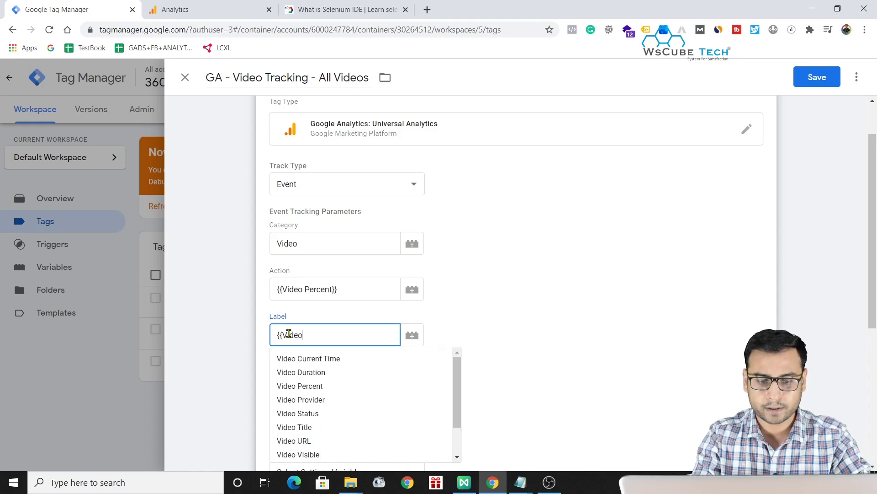
{"action": "scroll", "coordinate": [331, 416], "scroll_direction": "down", "scroll_amount": 1}
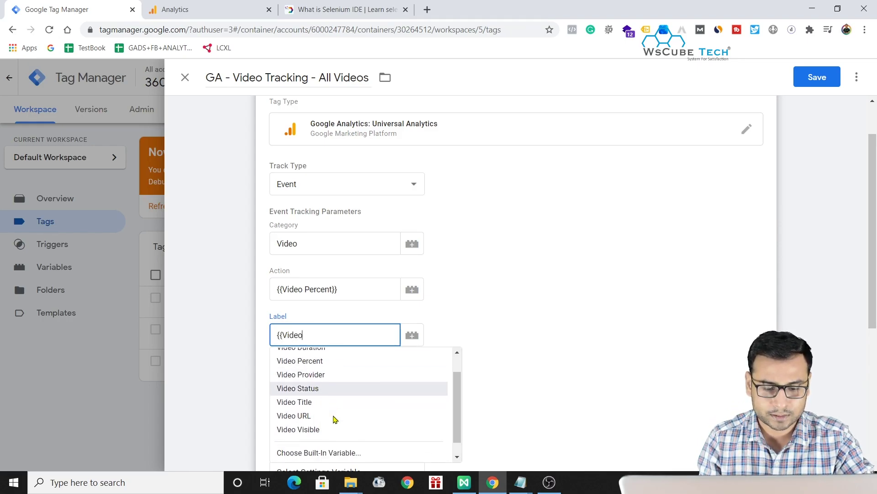
{"action": "left_click", "coordinate": [304, 402]}
{"action": "scroll", "coordinate": [451, 380], "scroll_direction": "down", "scroll_amount": 3}
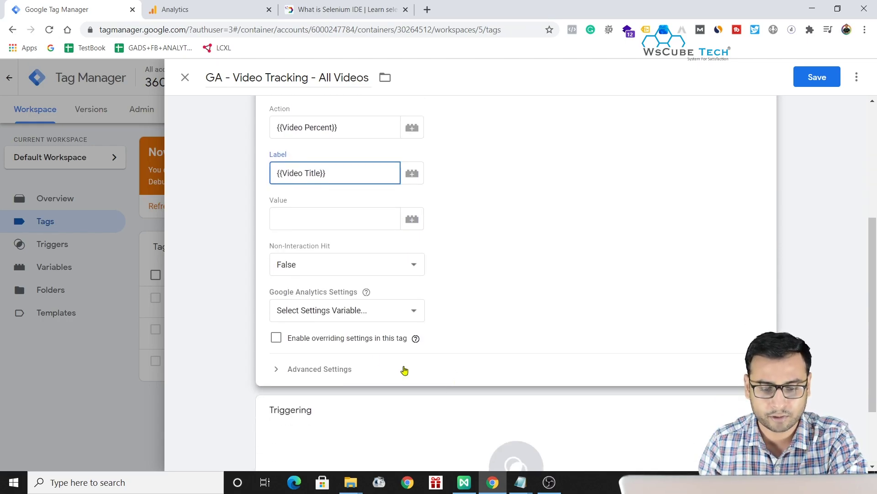
{"action": "left_click", "coordinate": [304, 310]}
{"action": "left_click", "coordinate": [304, 337]}
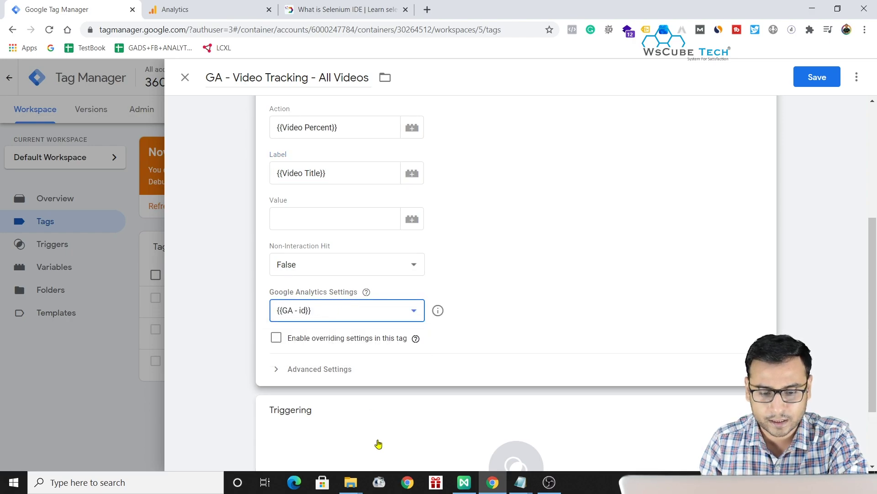
- Assign Video Trigger as the tag's firing trigger and save the tag
{"action": "left_click", "coordinate": [377, 446]}
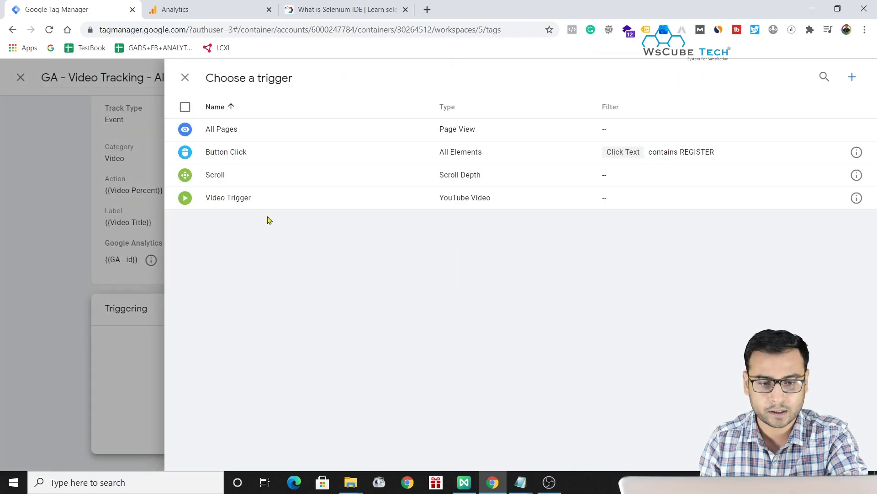
{"action": "left_click", "coordinate": [287, 205]}
{"action": "scroll", "coordinate": [628, 143], "scroll_direction": "up", "scroll_amount": 2}
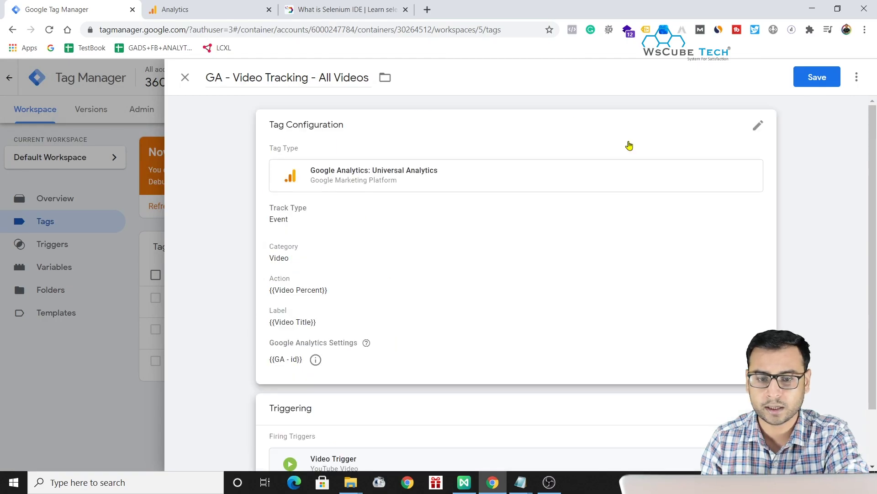
{"action": "left_click", "coordinate": [801, 81]}
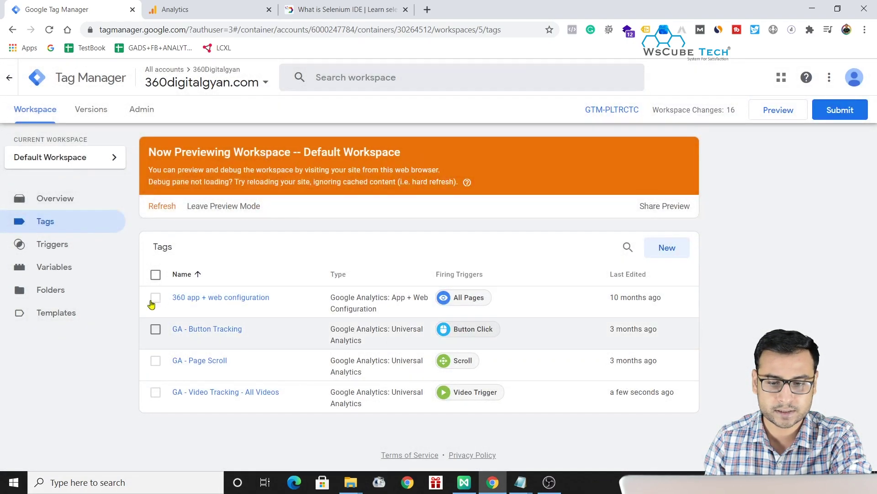
- Refresh the workspace preview and reload the Selenium IDE video page with its debug pane
{"action": "left_click", "coordinate": [162, 208]}
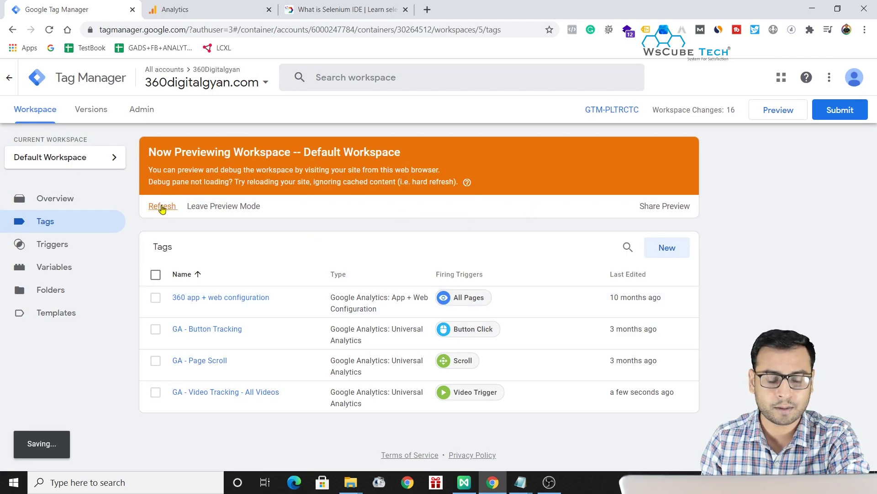
{"action": "left_click", "coordinate": [347, 9]}
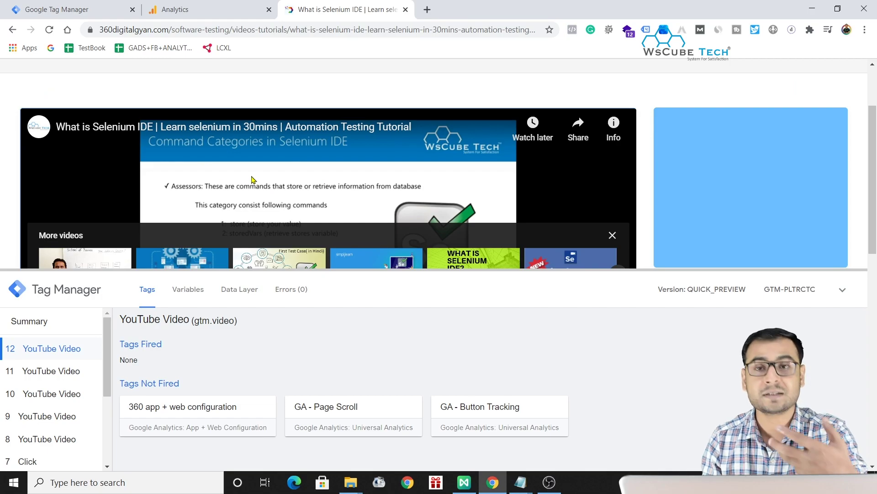
{"action": "scroll", "coordinate": [251, 180], "scroll_direction": "down", "scroll_amount": 2}
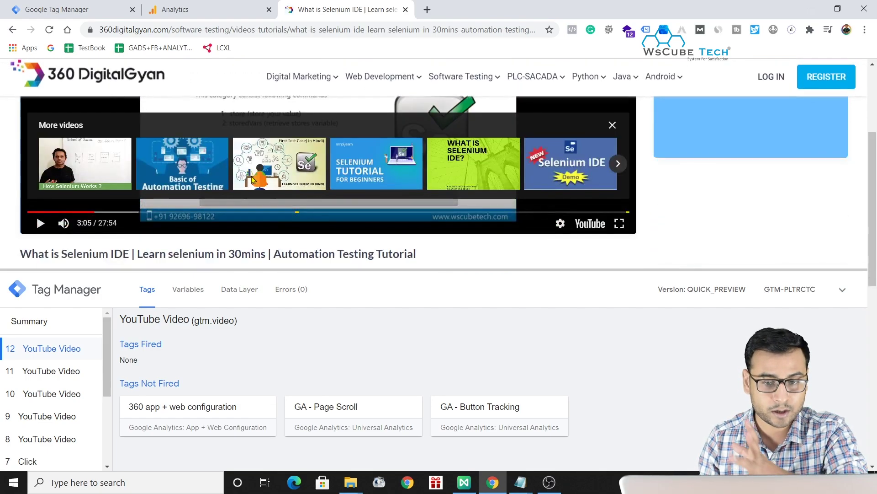
{"action": "left_click", "coordinate": [217, 172]}
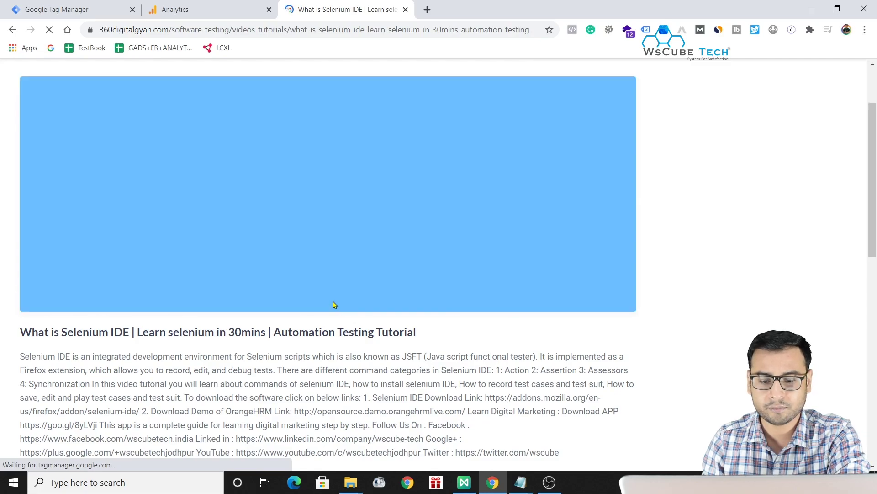
{"action": "scroll", "coordinate": [479, 445], "scroll_direction": "up", "scroll_amount": 2}
{"action": "scroll", "coordinate": [479, 444], "scroll_direction": "down", "scroll_amount": 5}
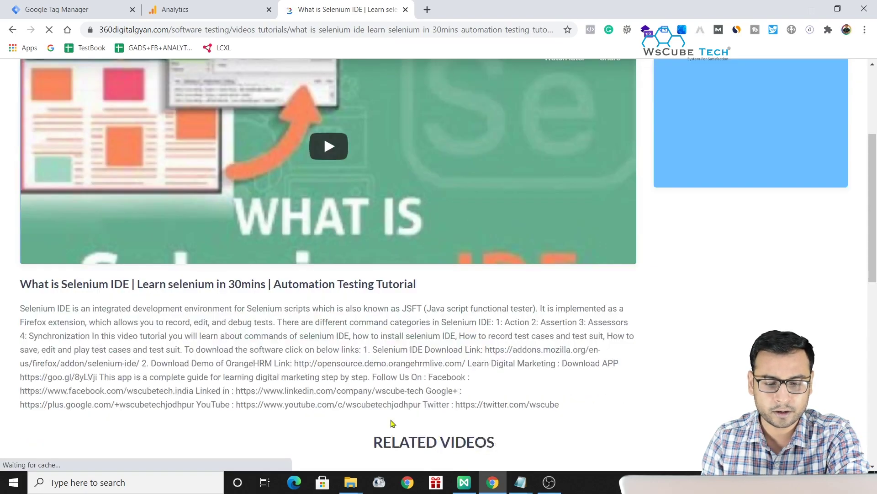
{"action": "scroll", "coordinate": [255, 182], "scroll_direction": "up", "scroll_amount": 3}
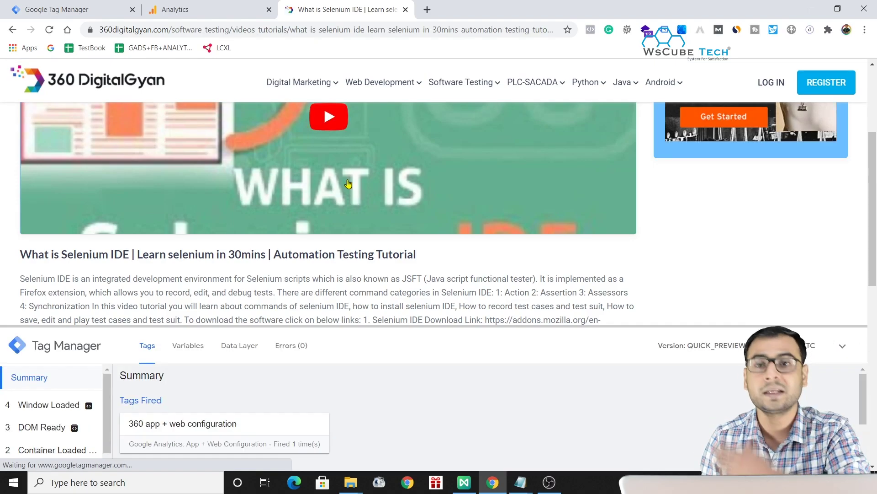
- Play the embedded video briefly and examine the details of the "GA - Video Tracking - All Videos" tag in the enlarged debug pane
{"action": "left_click", "coordinate": [348, 184]}
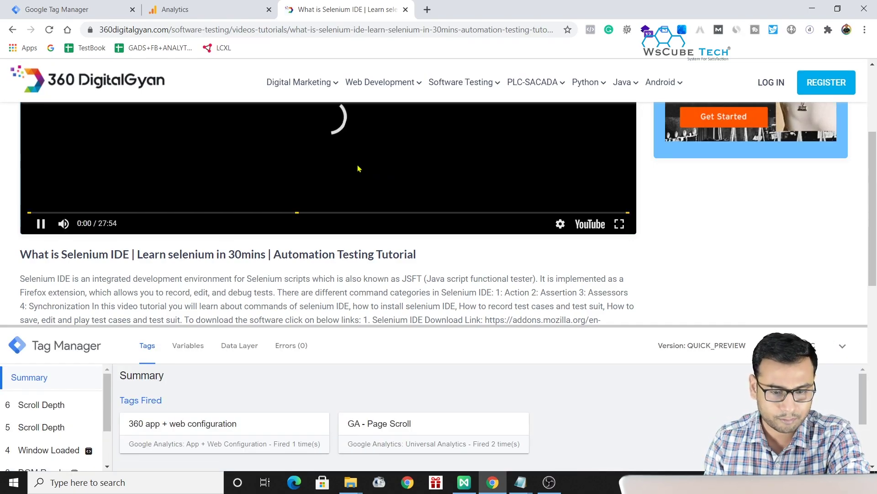
{"action": "left_click_drag", "start_coordinate": [360, 325], "coordinate": [359, 251]}
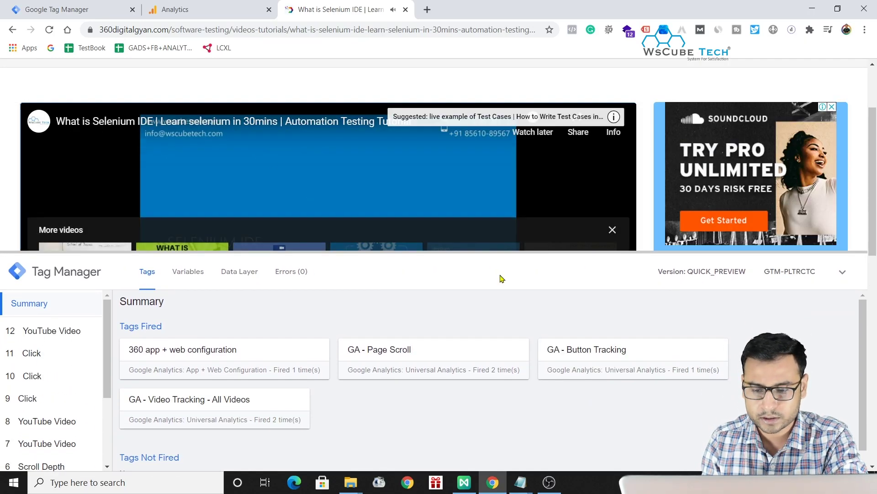
{"action": "scroll", "coordinate": [297, 183], "scroll_direction": "down", "scroll_amount": 2}
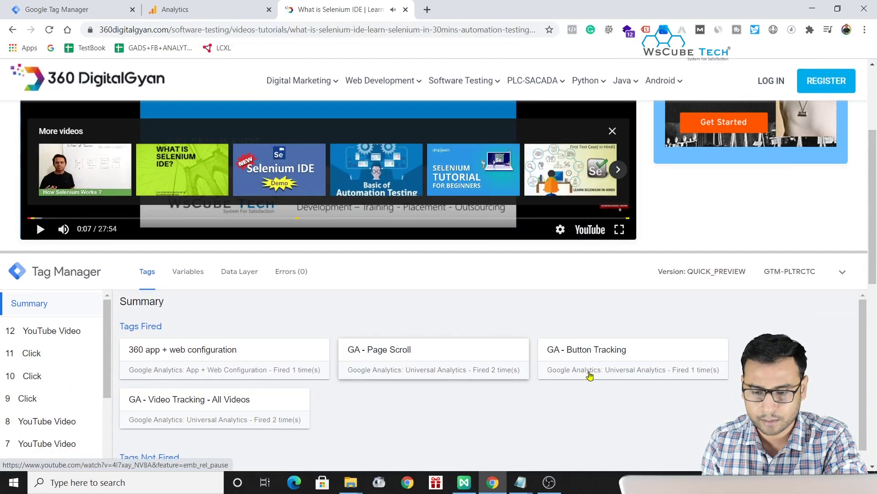
{"action": "left_click", "coordinate": [251, 399]}
{"action": "scroll", "coordinate": [312, 430], "scroll_direction": "down", "scroll_amount": 1}
{"action": "scroll", "coordinate": [313, 430], "scroll_direction": "down", "scroll_amount": 1}
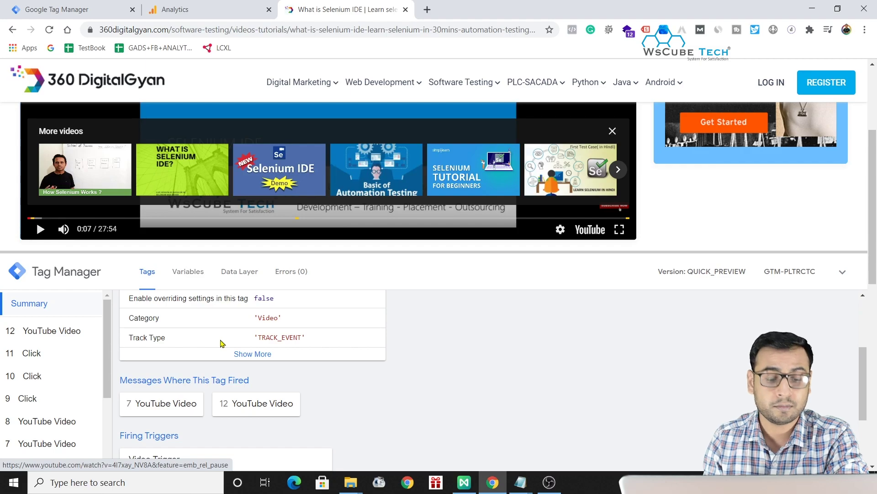
- Check the realtime Events report in Analytics and open the event action of "GA - Video Tracking - All Videos" for editing
{"action": "left_click", "coordinate": [225, 7]}
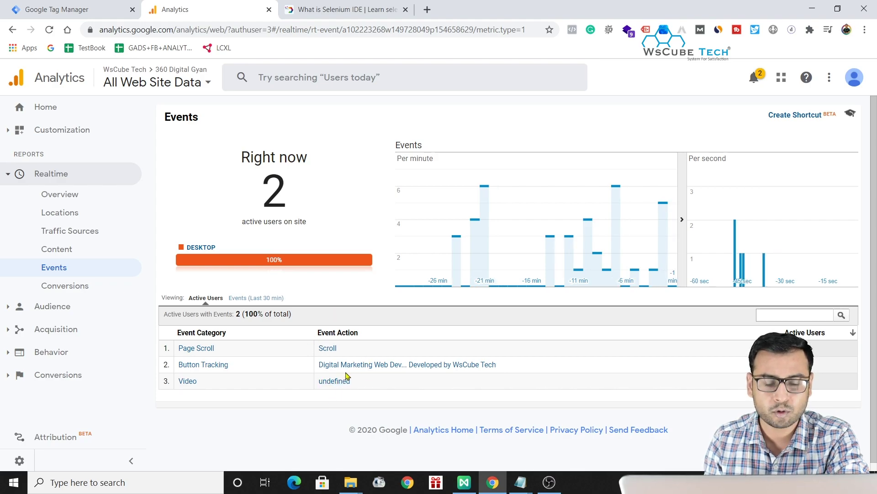
{"action": "left_click", "coordinate": [98, 9]}
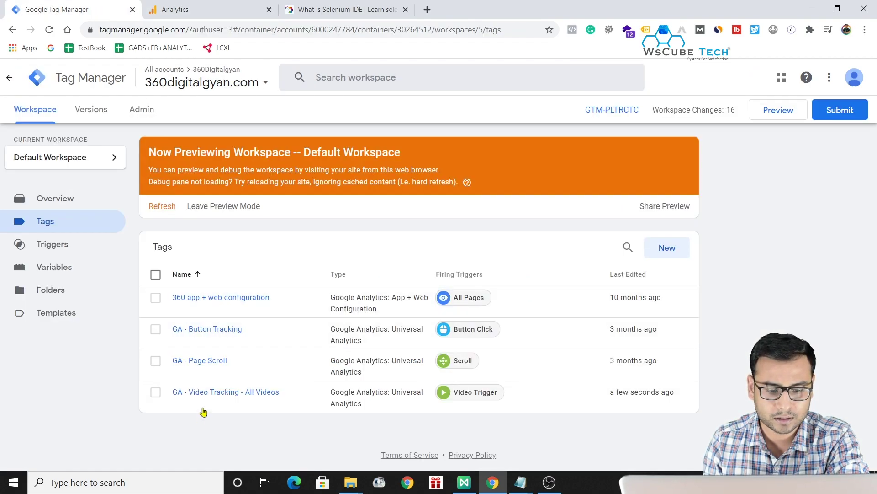
{"action": "left_click", "coordinate": [211, 397]}
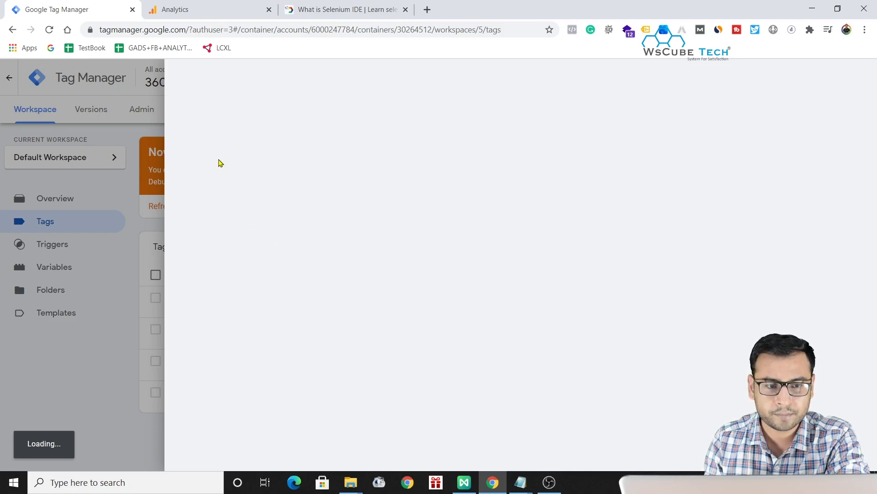
{"action": "scroll", "coordinate": [338, 300], "scroll_direction": "down", "scroll_amount": 2}
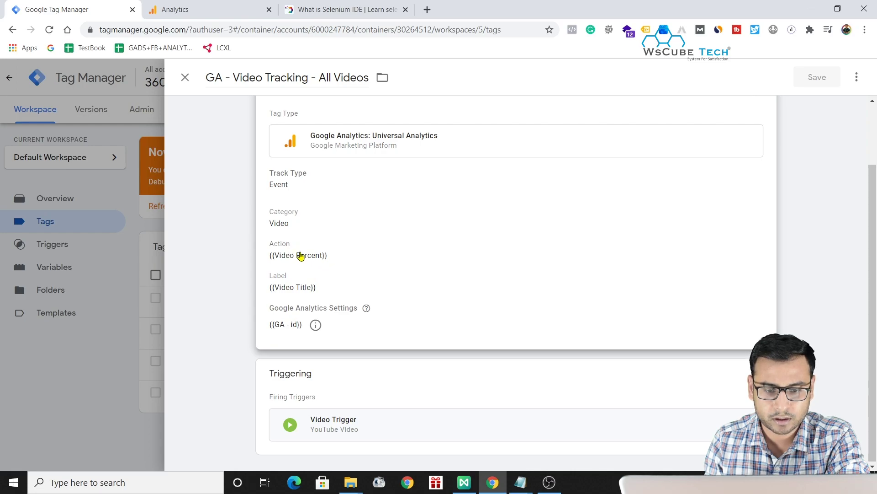
{"action": "left_click", "coordinate": [307, 255]}
{"action": "left_click", "coordinate": [360, 346]}
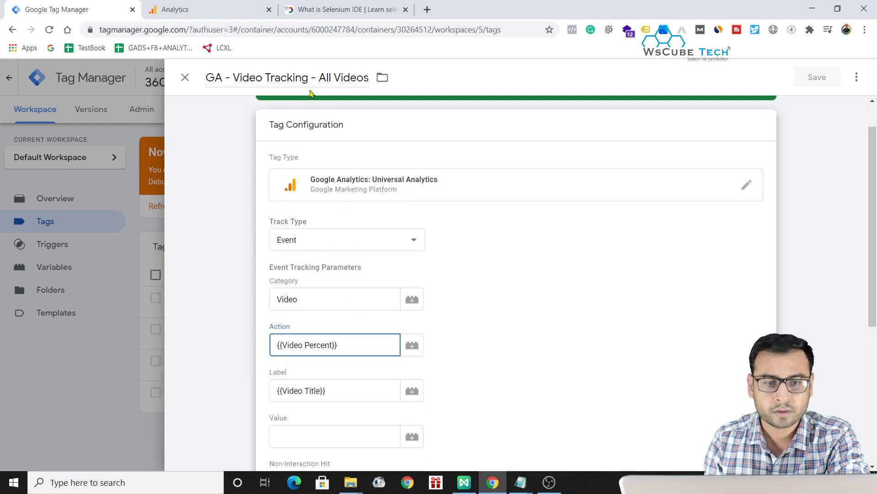
- Switch to the Selenium IDE video page, play the embedded video, skip forward in four jumps to about 15:39 and pause it
{"action": "left_click", "coordinate": [206, 9]}
{"action": "left_click", "coordinate": [342, 9]}
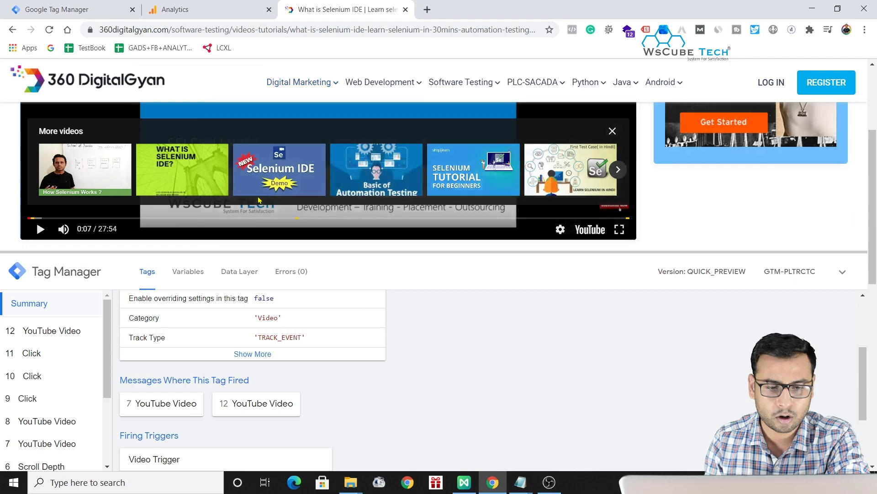
{"action": "scroll", "coordinate": [259, 199], "scroll_direction": "down", "scroll_amount": 2}
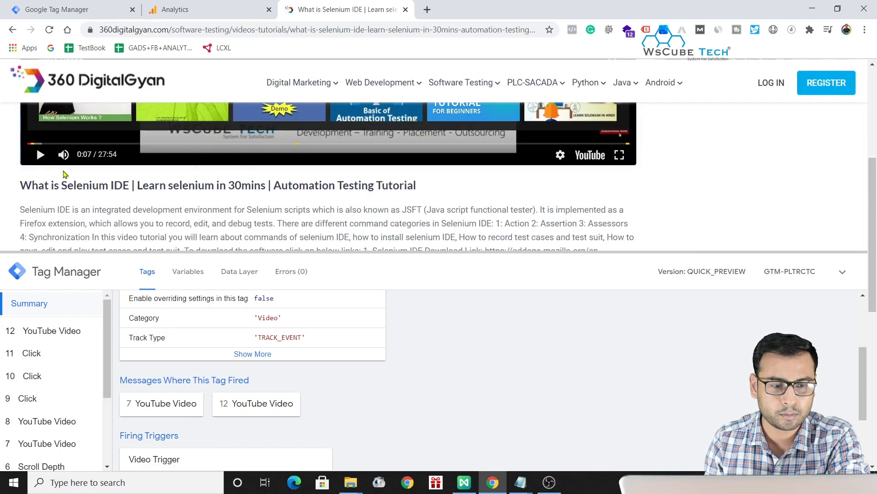
{"action": "left_click", "coordinate": [36, 147]}
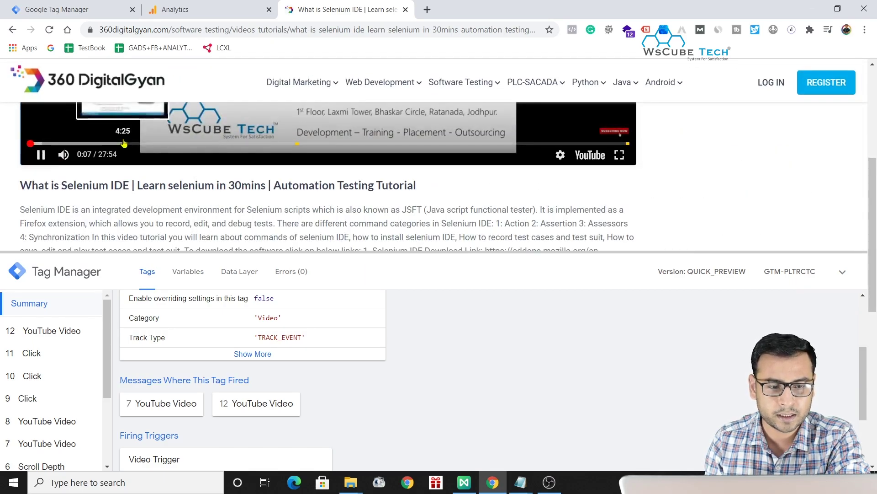
{"action": "left_click", "coordinate": [124, 144]}
{"action": "left_click", "coordinate": [184, 144]}
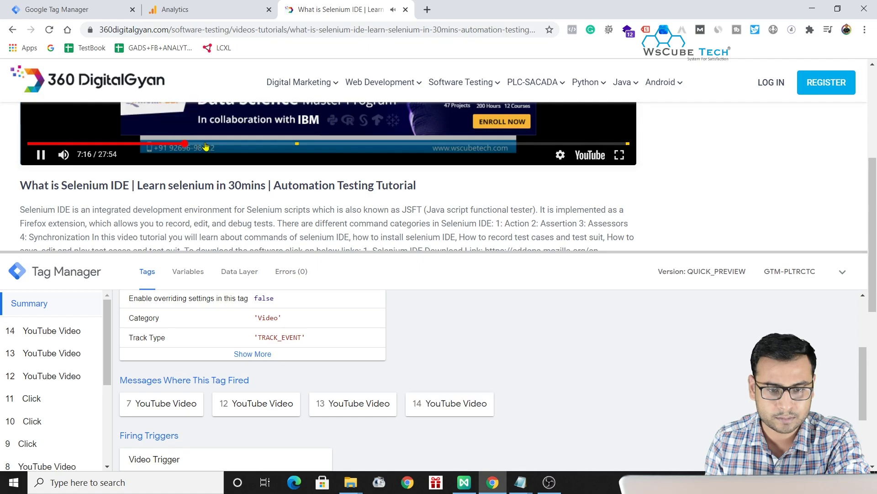
{"action": "left_click", "coordinate": [250, 144]}
{"action": "left_click", "coordinate": [364, 143]}
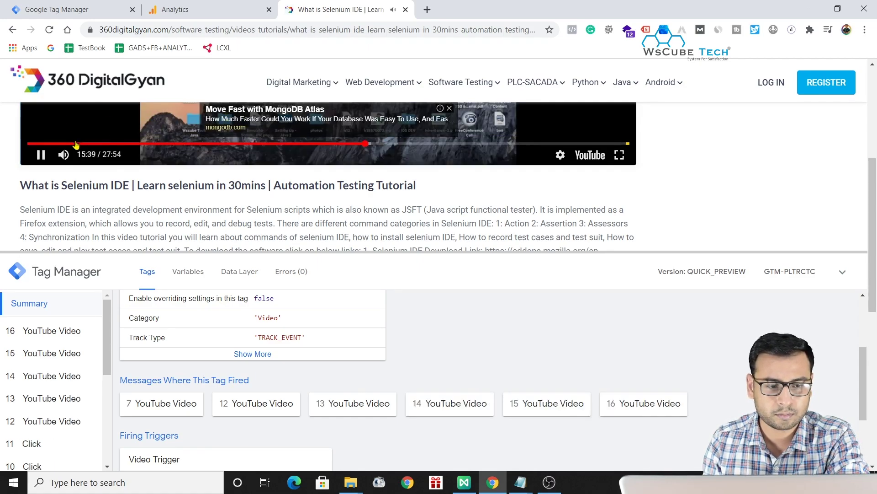
{"action": "left_click", "coordinate": [40, 154]}
- Examine the Video event actions in the Analytics realtime Events report and return to the tag's configuration in Tag Manager
{"action": "left_click", "coordinate": [88, 8]}
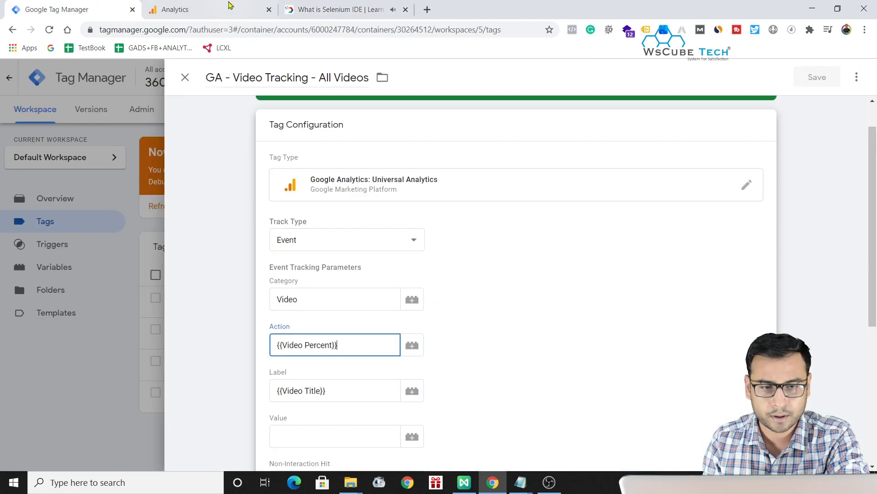
{"action": "left_click", "coordinate": [231, 6]}
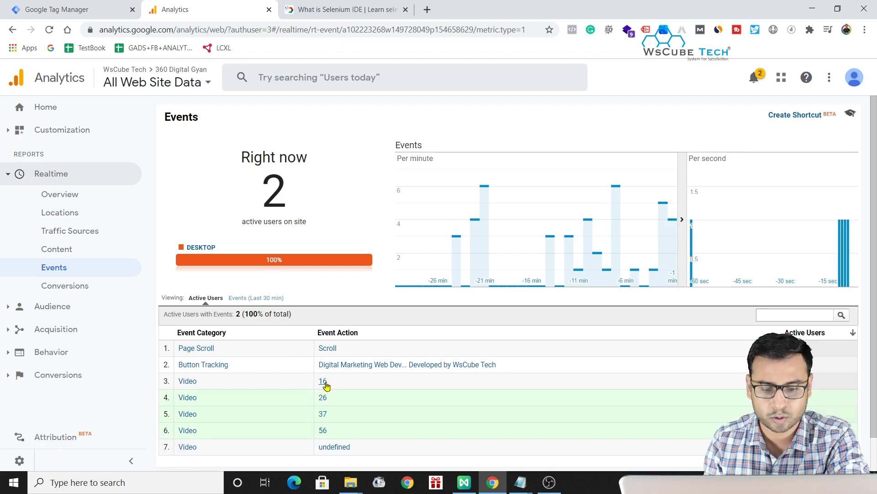
{"action": "scroll", "coordinate": [340, 440], "scroll_direction": "down", "scroll_amount": 1}
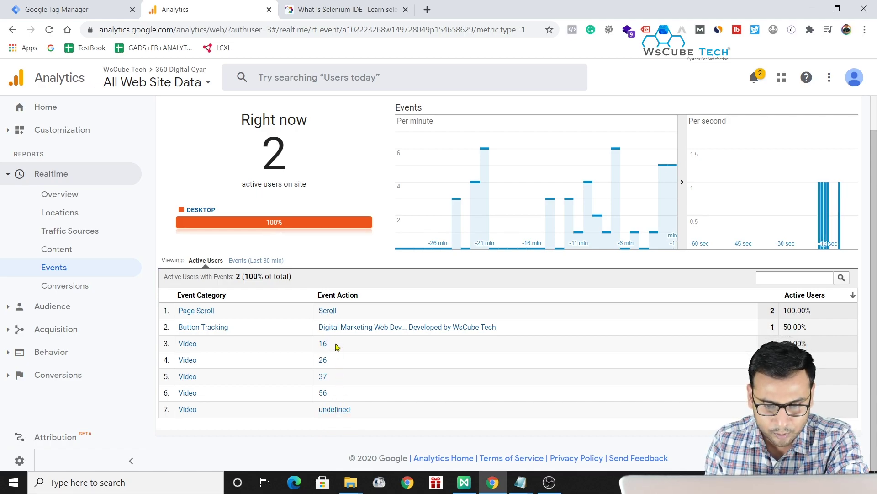
{"action": "left_click", "coordinate": [39, 6]}
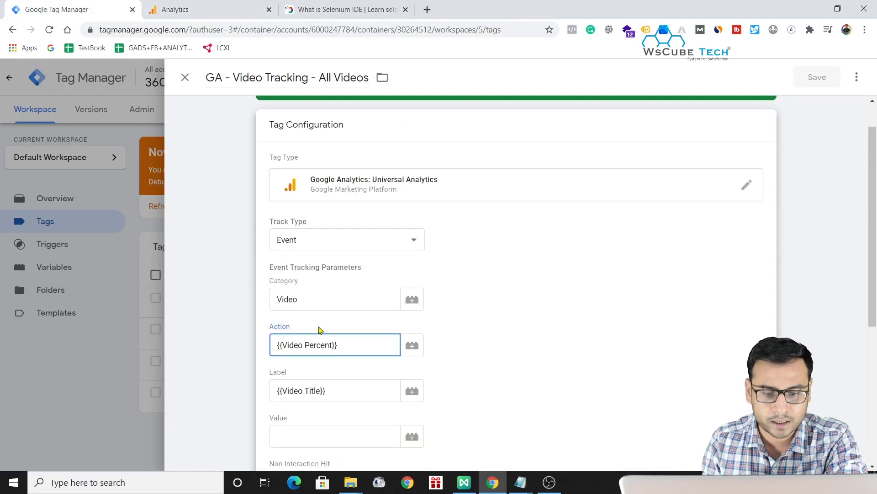